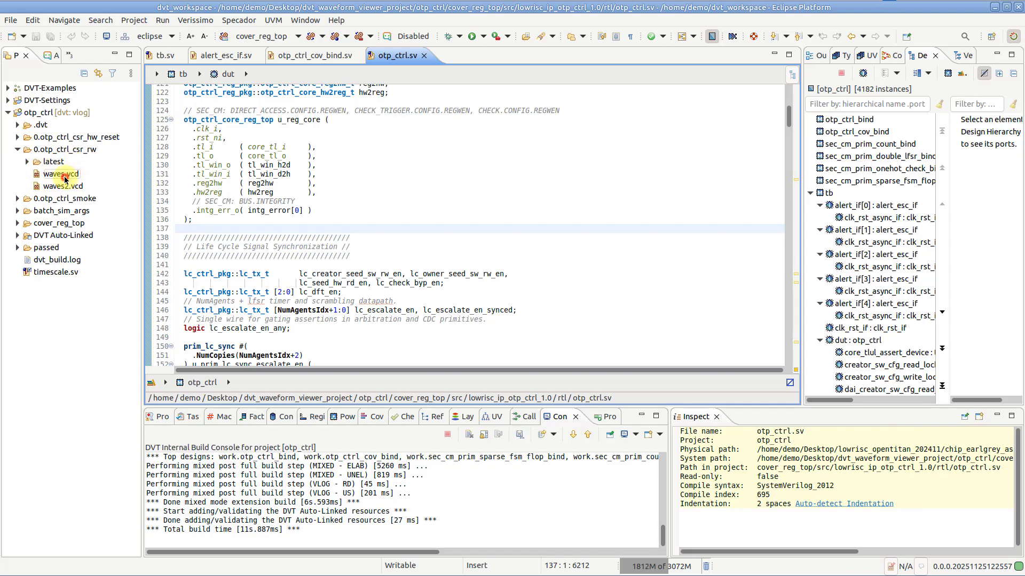
# - Open waves.vcd from the 0.otp_ctrl_csr_rw folder, then show and fully expand its design hierarchy
pyautogui.doubleClick(62, 175)
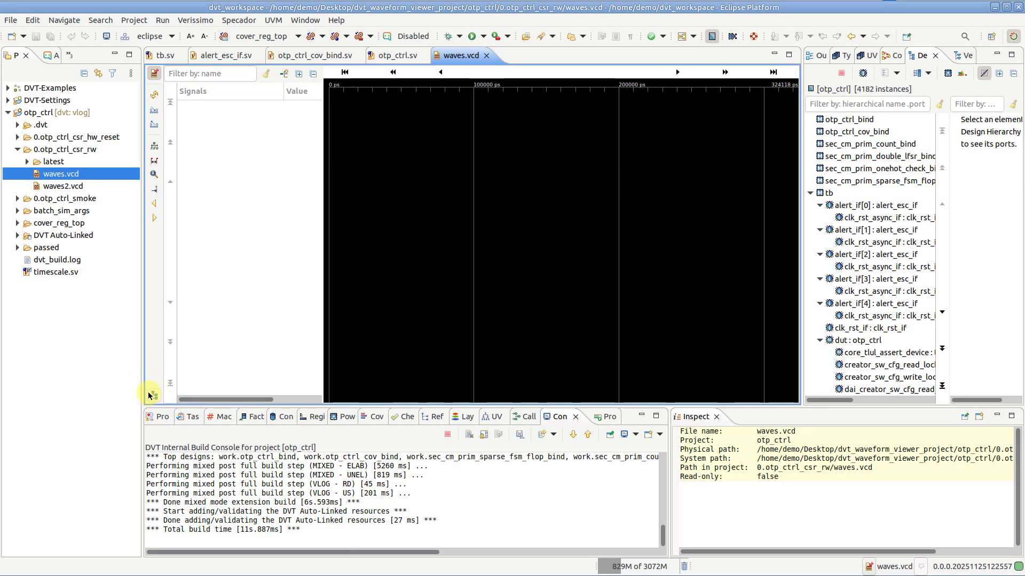
pyautogui.click(152, 395)
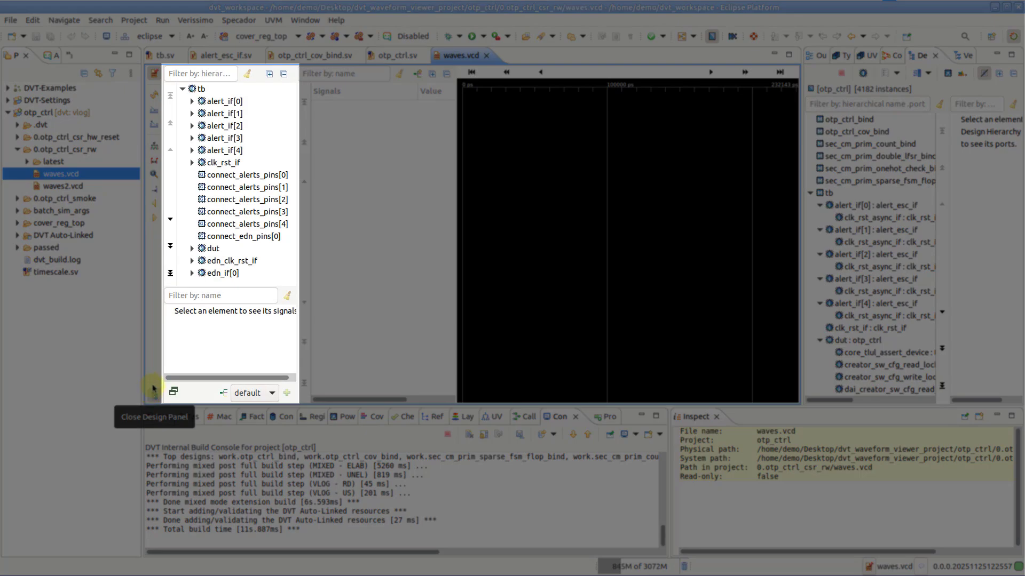
pyautogui.click(267, 74)
pyautogui.scroll(-7, 238, 164)
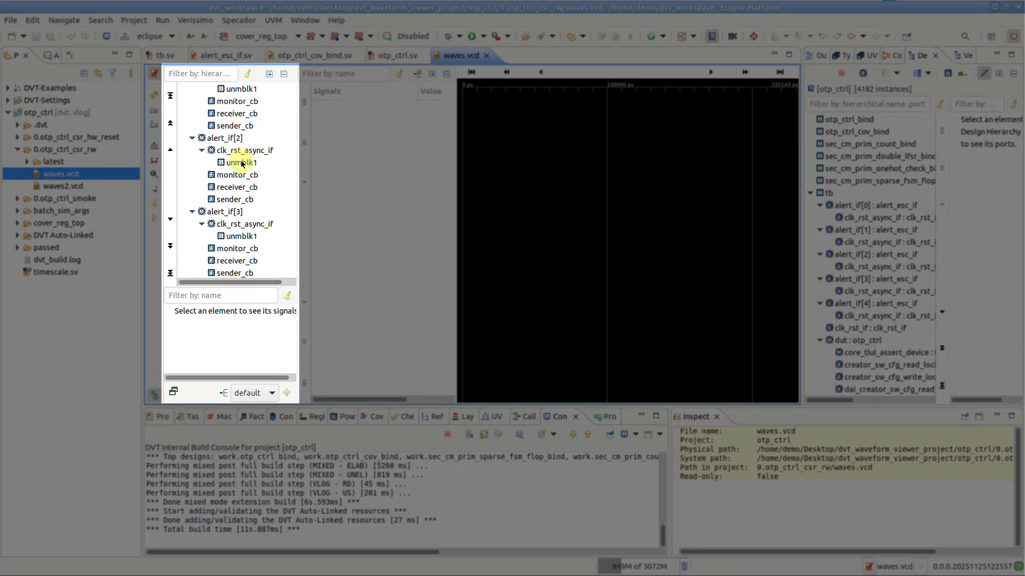
pyautogui.scroll(-2, 241, 165)
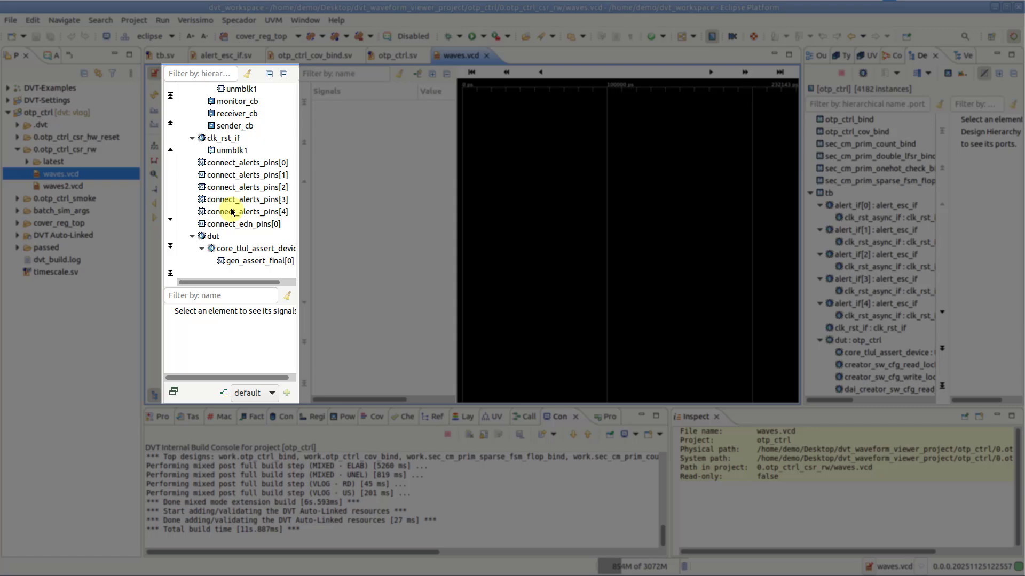
# - Filter the signals of the dut instance by "lc" and add lc_escalate_en_any to the waveform
pyautogui.click(217, 236)
pyautogui.click(221, 294)
pyautogui.write('lc')
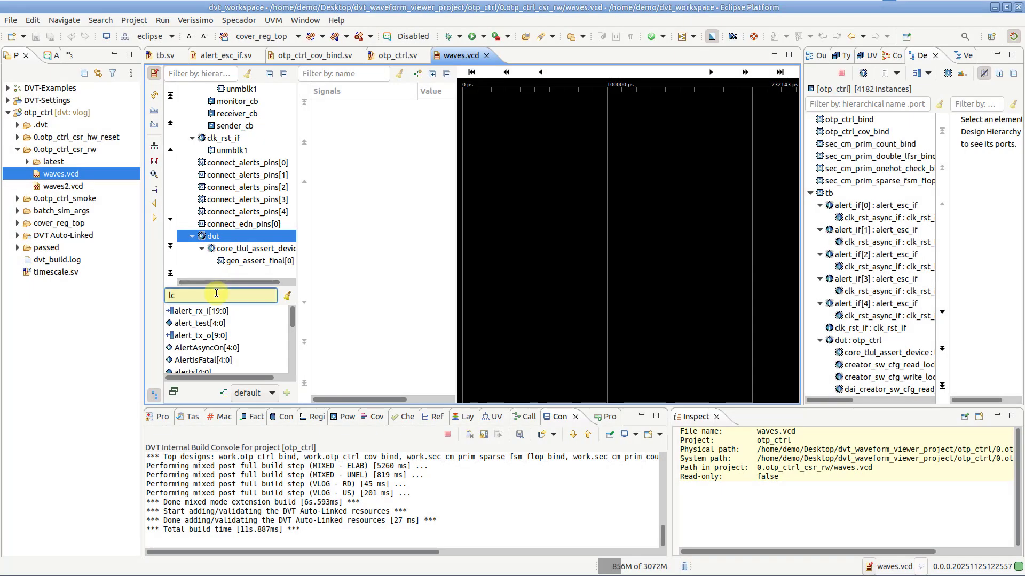
pyautogui.scroll(-1, 229, 331)
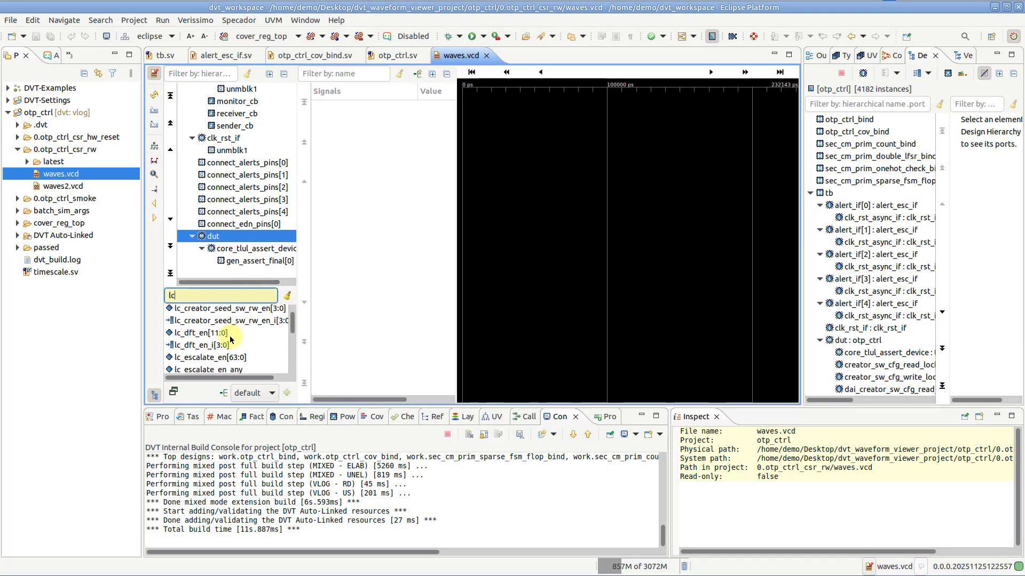
pyautogui.doubleClick(230, 368)
# - Add all signals of the monitor_cb block above clk_rst_if to the waveform and close the design hierarchy
pyautogui.doubleClick(244, 102)
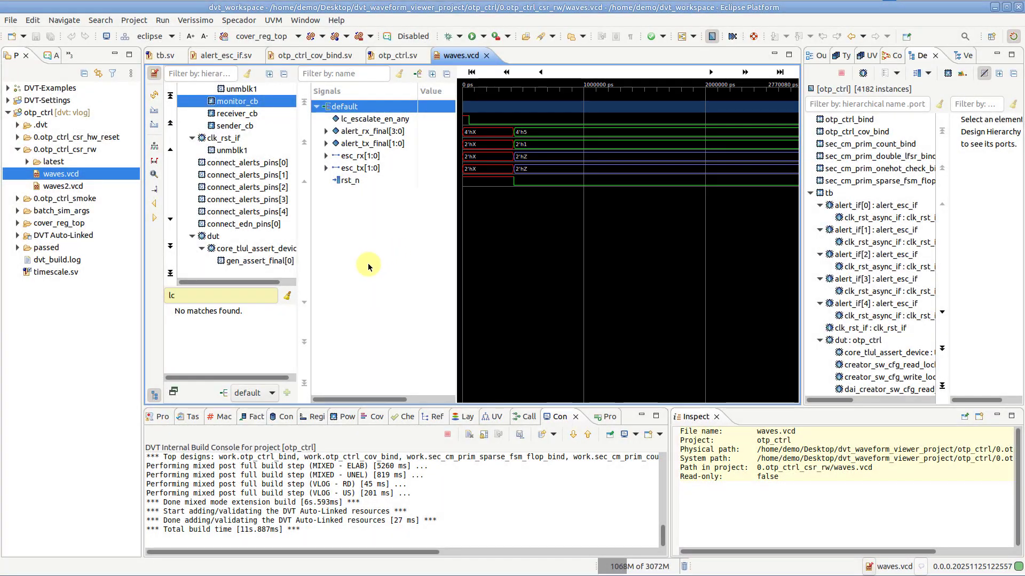
pyautogui.click(153, 395)
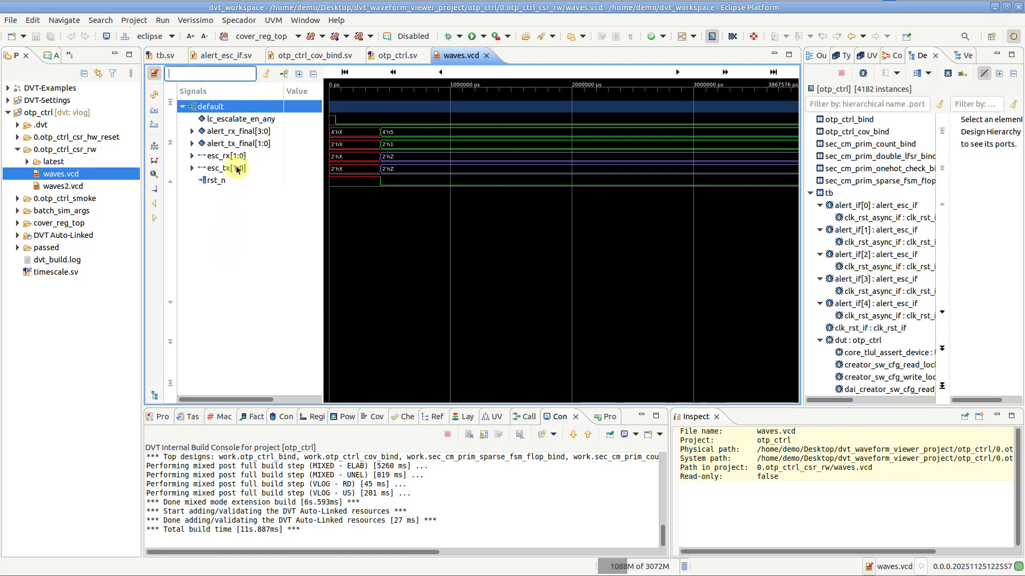
# - Open the declaration of lc_escalate_en_any and add the clk_i port of u_prim_lc_sync_escalate_en to the waveform from the source code
pyautogui.doubleClick(243, 123)
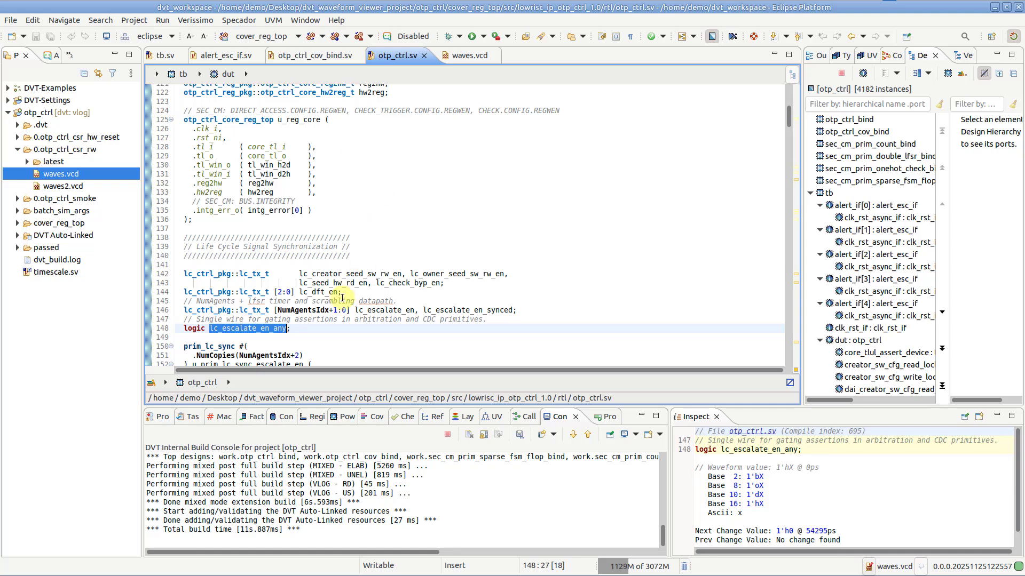
pyautogui.scroll(-3, 341, 294)
pyautogui.scroll(-2, 341, 294)
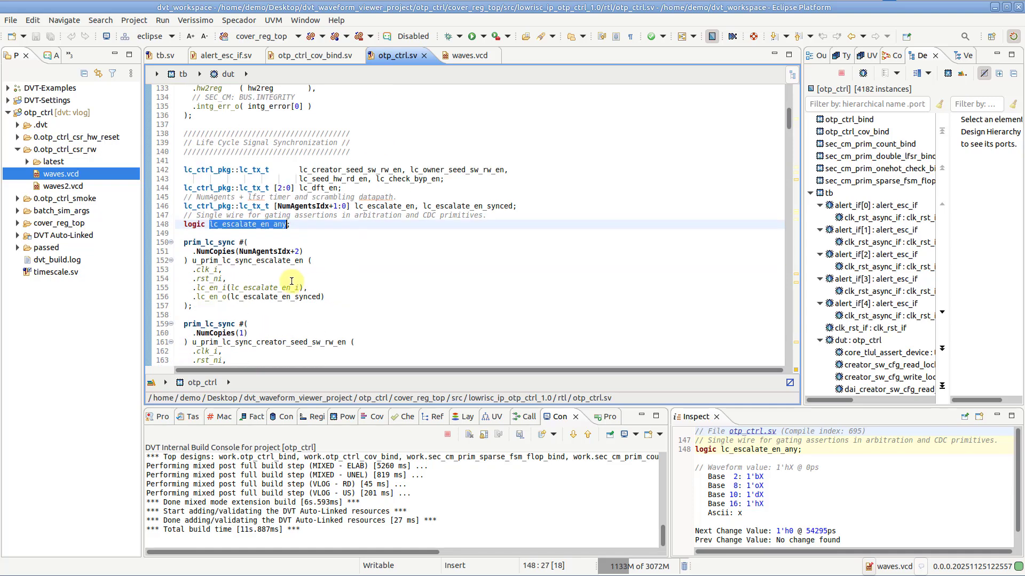
pyautogui.rightClick(216, 273)
pyautogui.moveTo(272, 321)
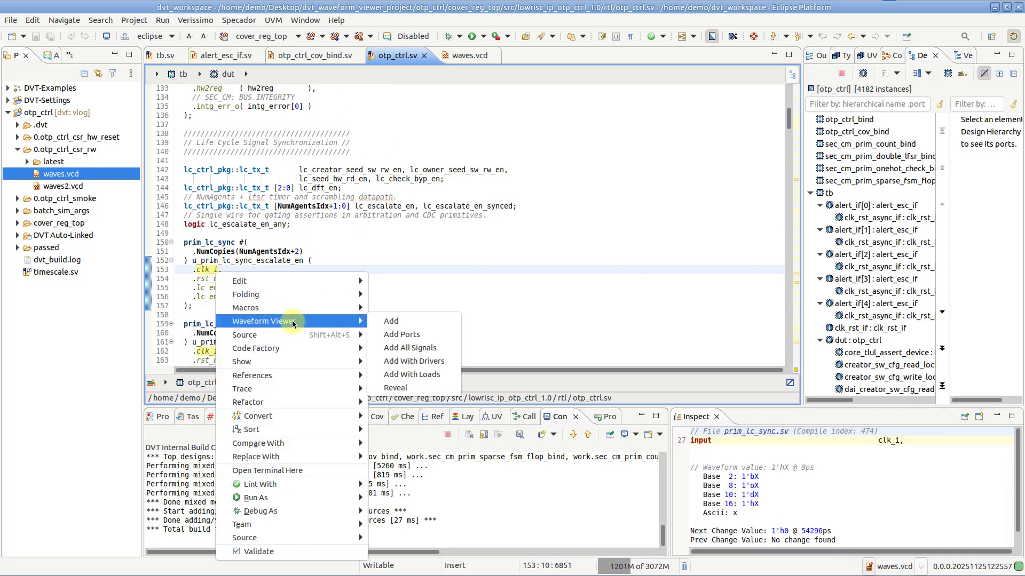
pyautogui.click(410, 321)
# - Add the reg2hw port of u_reg_core with its drivers to the waveform and reveal the current waveform viewer
pyautogui.scroll(4, 367, 286)
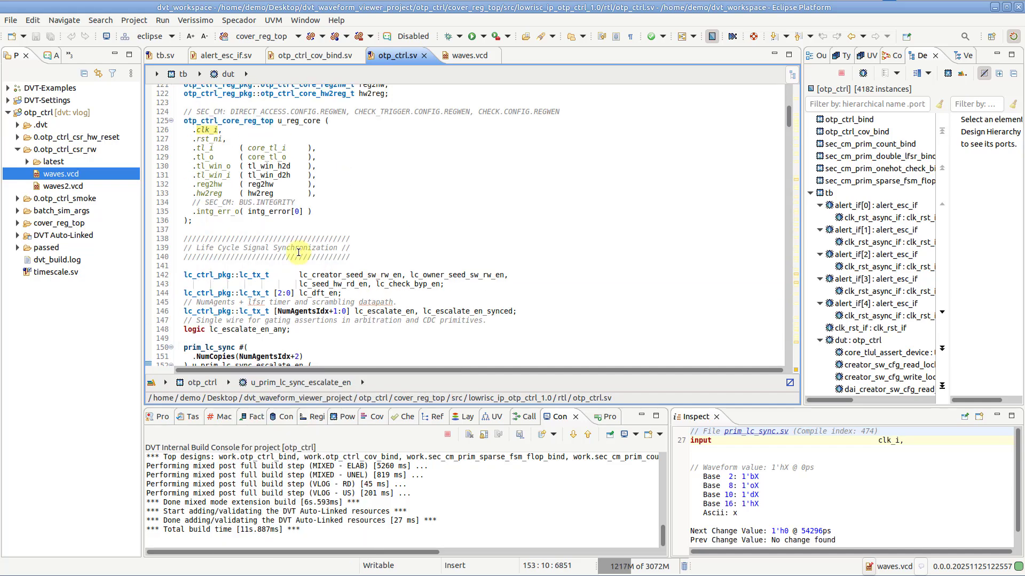
pyautogui.click(229, 182)
pyautogui.rightClick(229, 182)
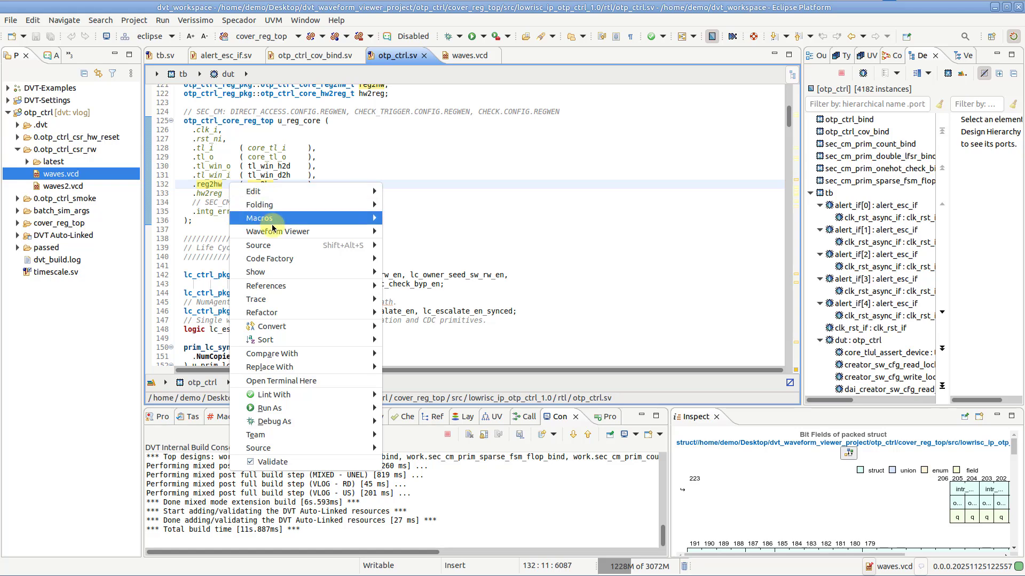
pyautogui.moveTo(283, 231)
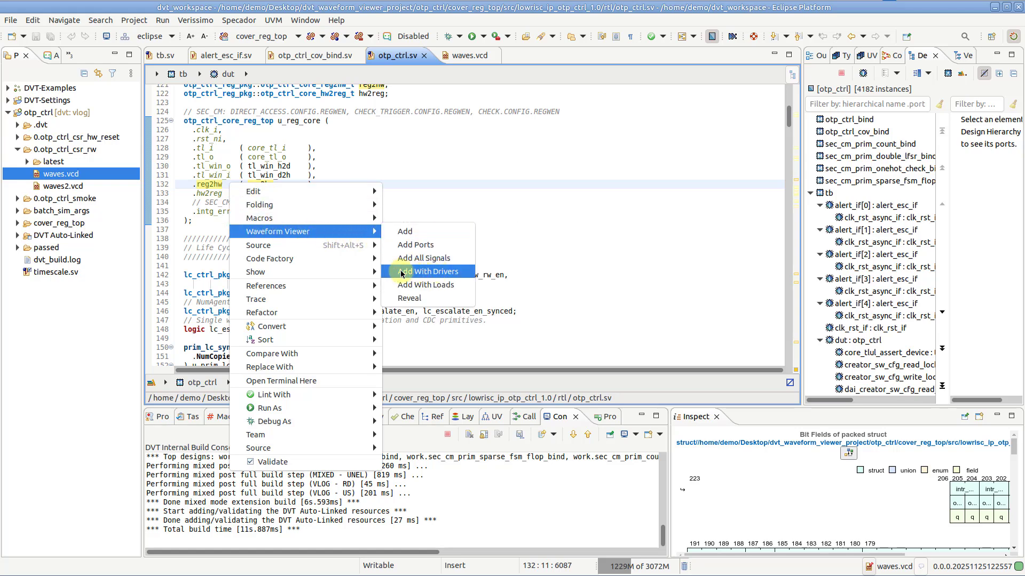
pyautogui.click(436, 274)
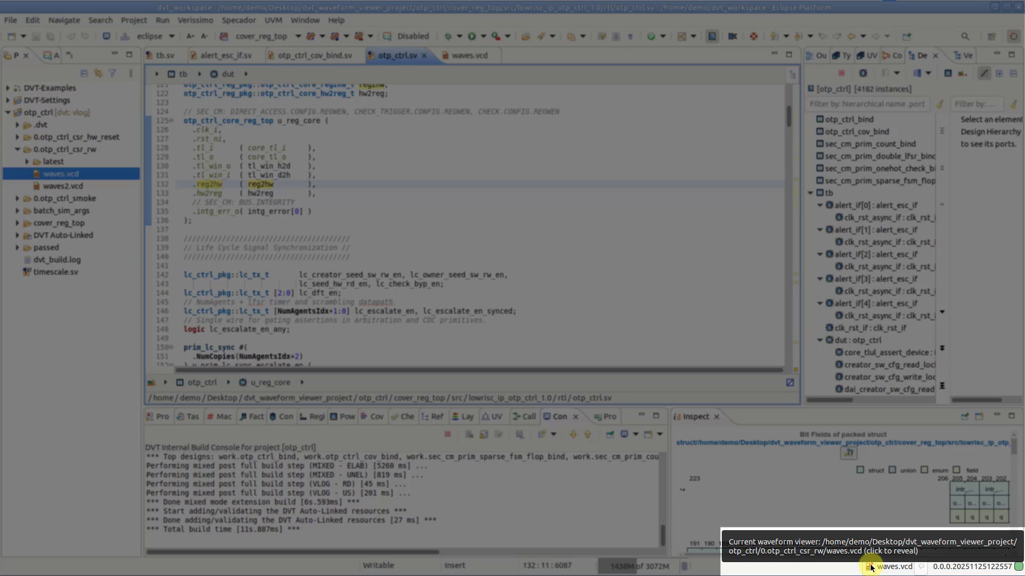
pyautogui.click(871, 567)
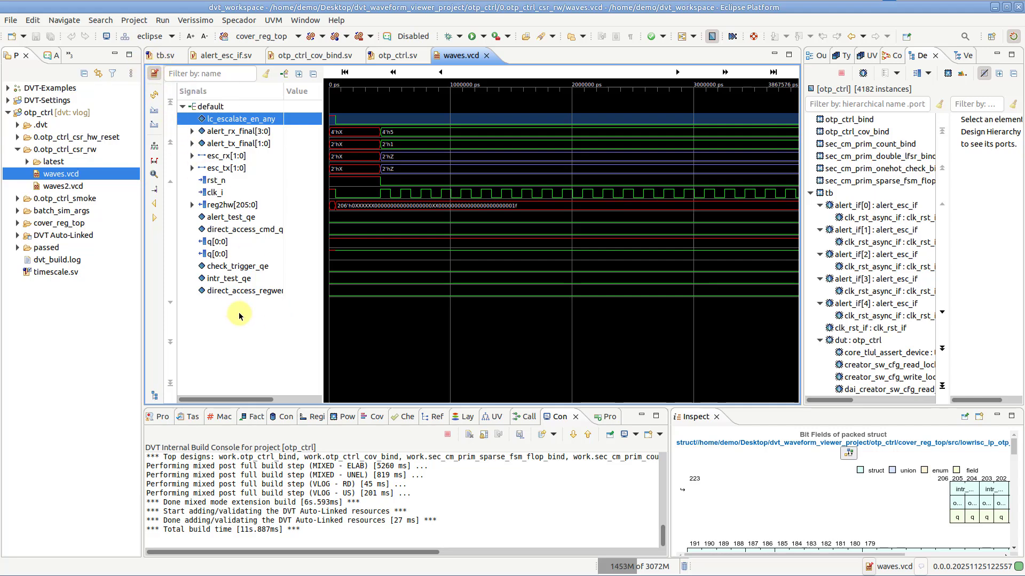
# - Examine the nested fields of reg2hw under intr_state, intr_enable and intr_test, and collapse the signal again
pyautogui.click(194, 206)
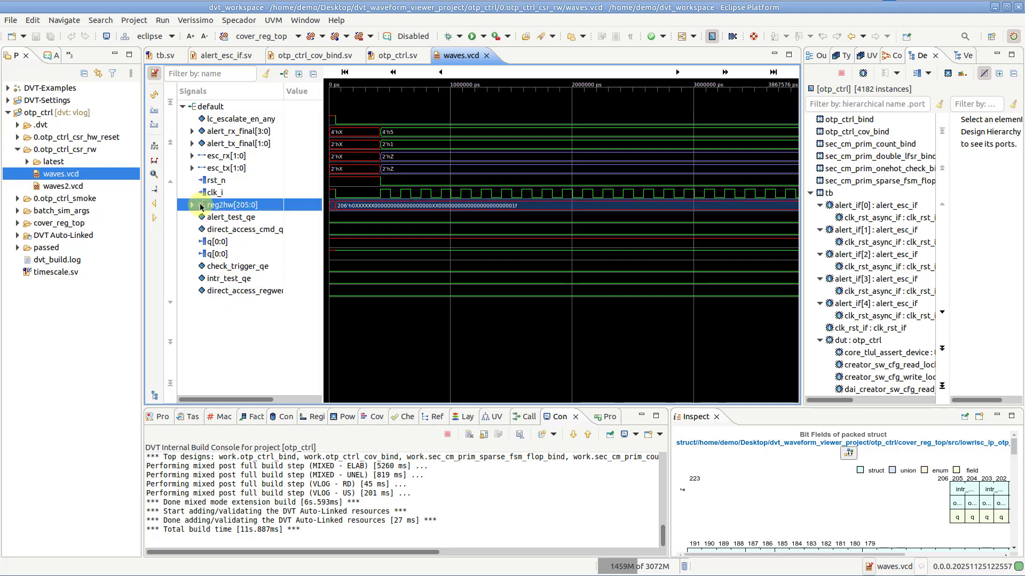
pyautogui.click(202, 217)
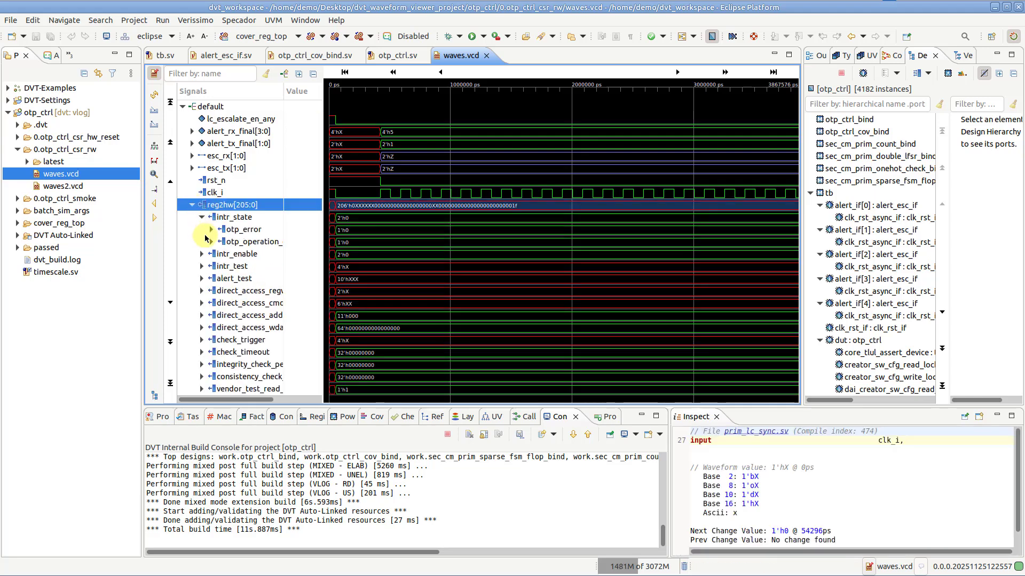
pyautogui.click(210, 242)
pyautogui.click(202, 266)
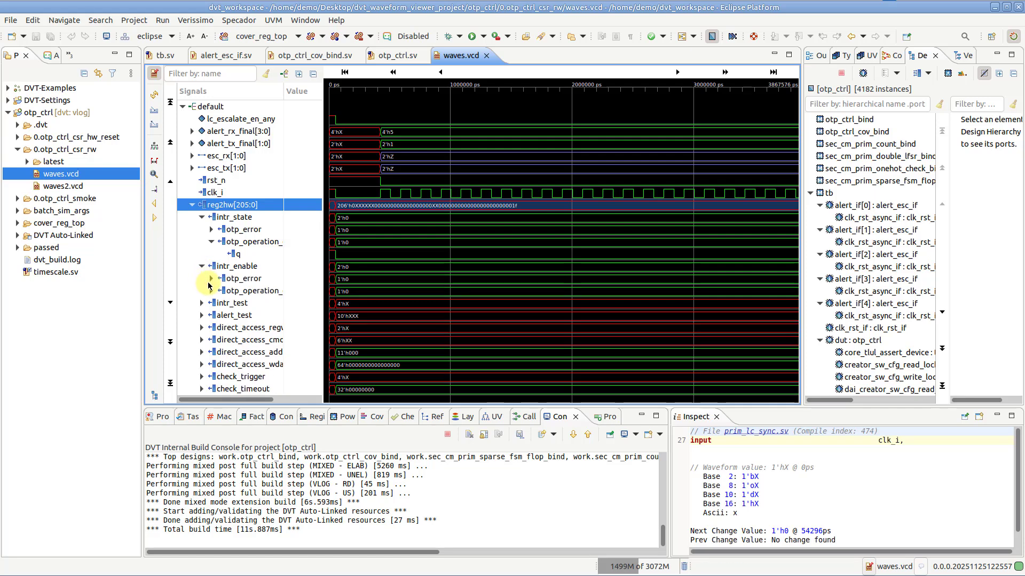
pyautogui.click(210, 278)
pyautogui.click(201, 315)
pyautogui.click(211, 340)
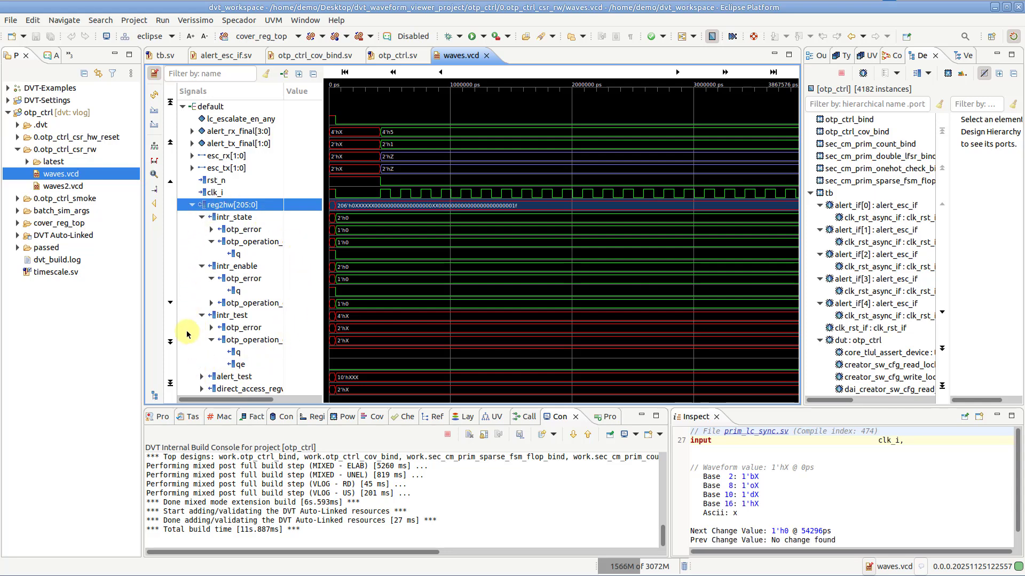
pyautogui.click(192, 206)
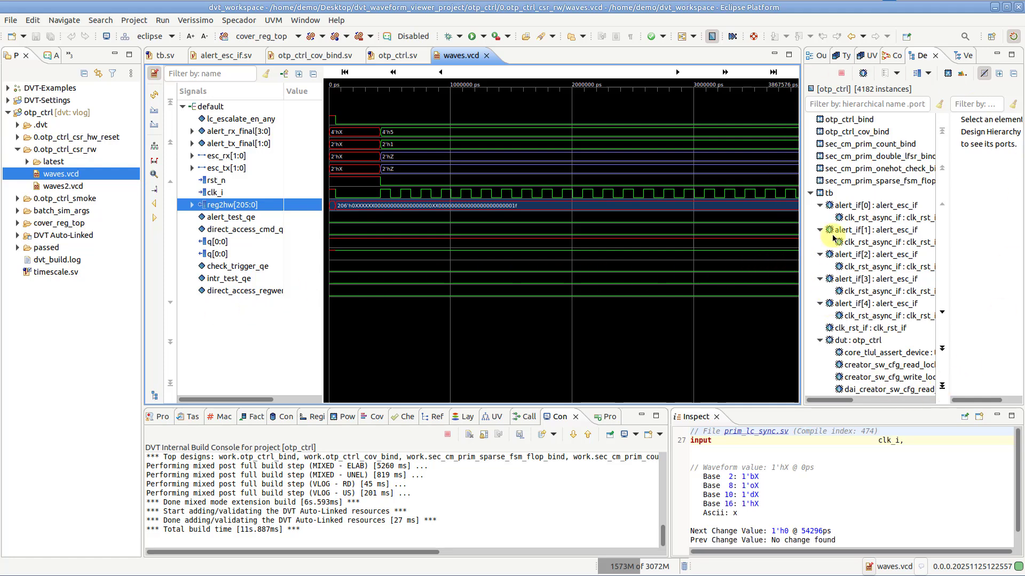
# - Filter the Design Hierarchy by ".state" and add state_o of u_state_regs under gen_partitions[0] to the waveform
pyautogui.click(862, 106)
pyautogui.write('.state')
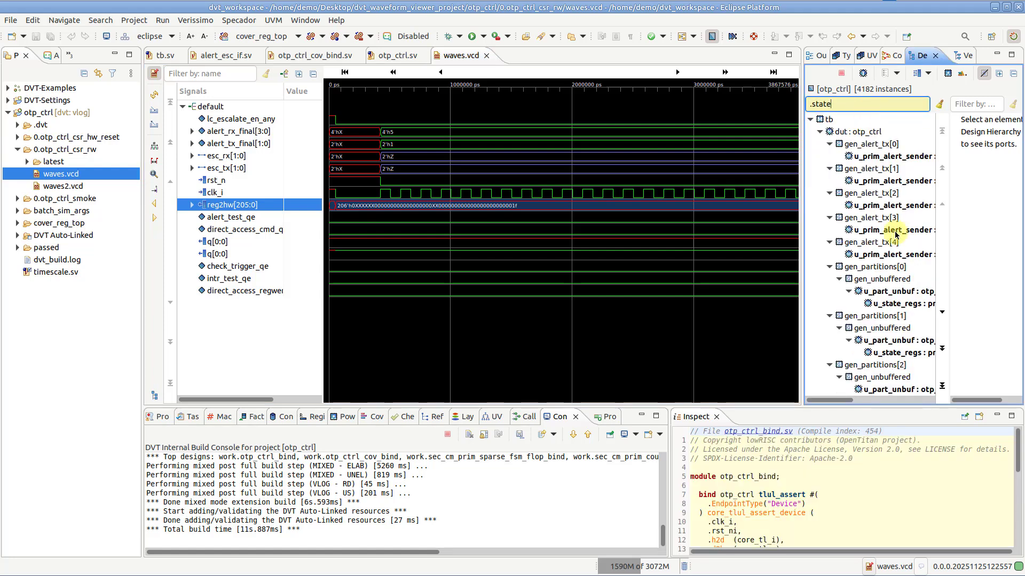
pyautogui.click(904, 303)
pyautogui.rightClick(974, 193)
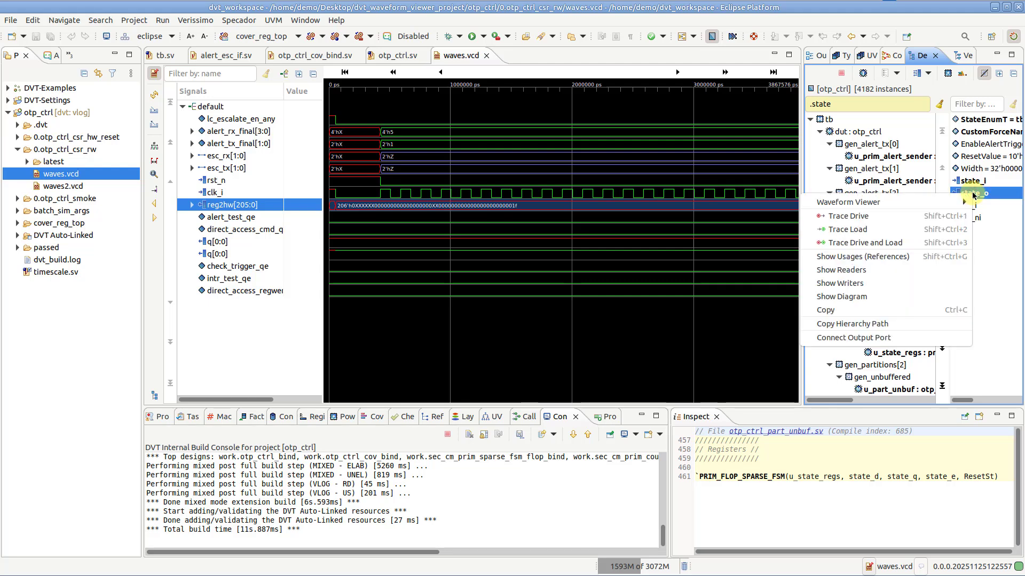
pyautogui.moveTo(826, 206)
pyautogui.click(730, 202)
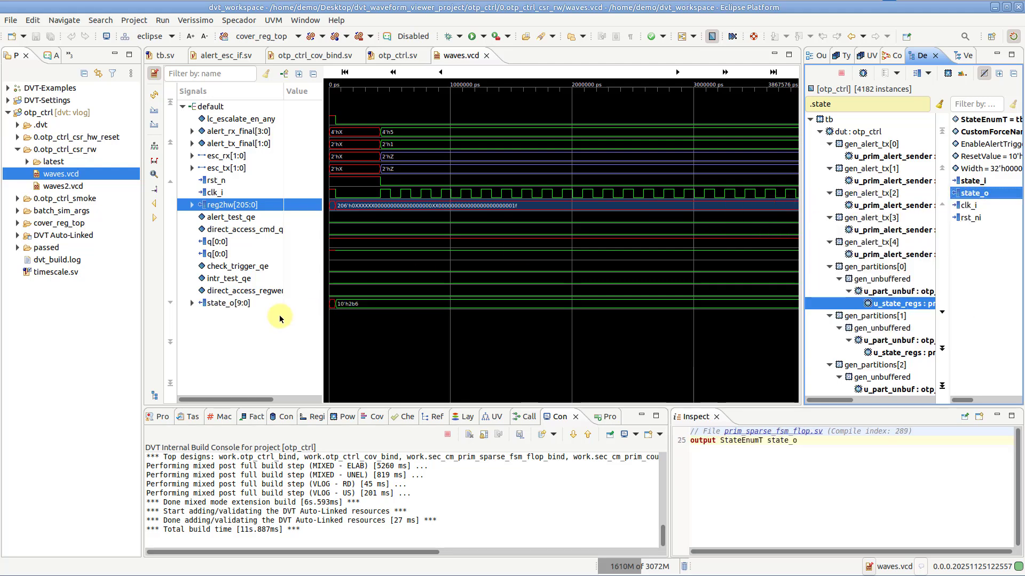
# - Create a new signal group named reg2hw_drivers, positioned at the top of the signal list
pyautogui.click(227, 106)
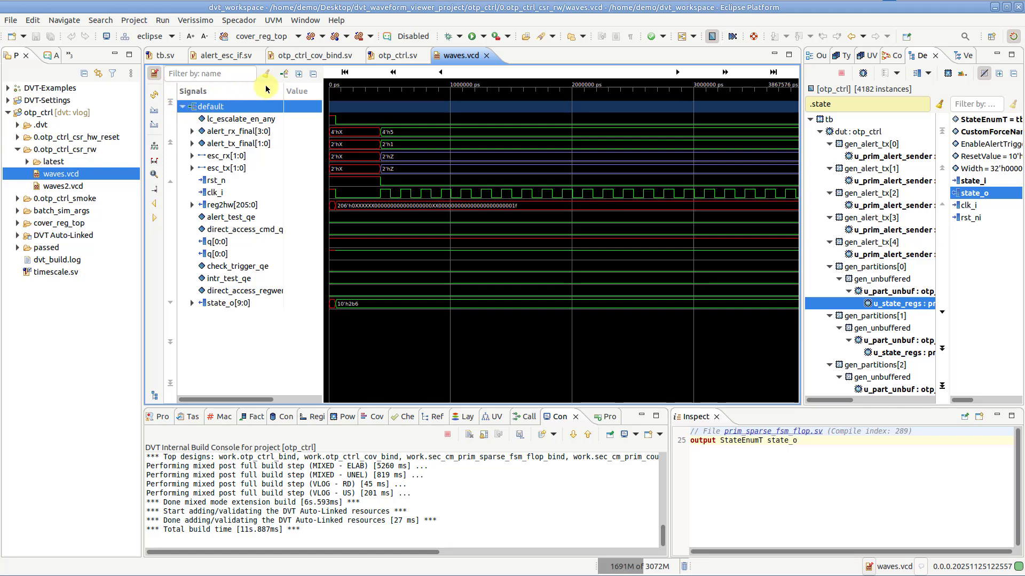
pyautogui.click(284, 74)
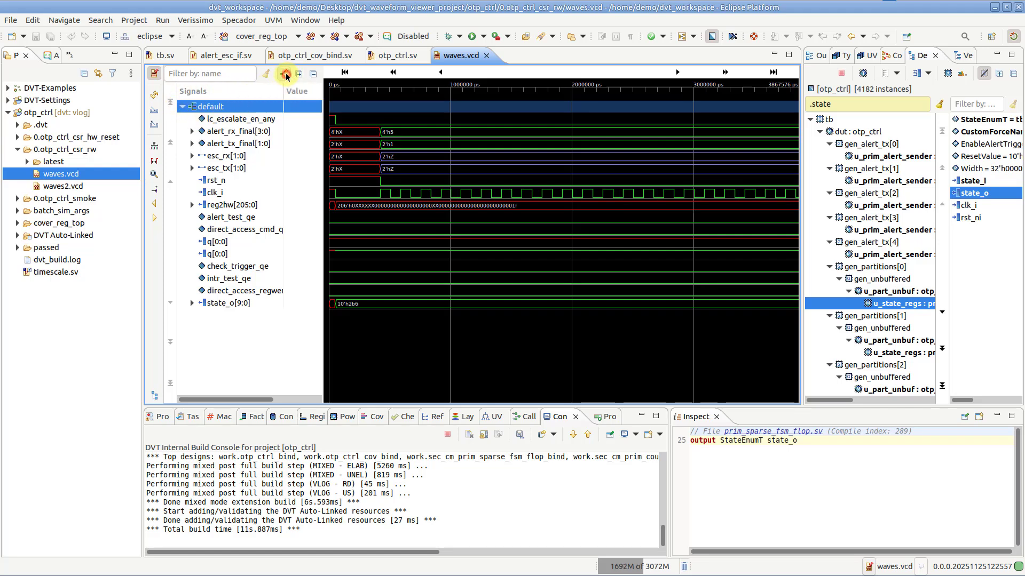
pyautogui.write('reg2hw_drivers')
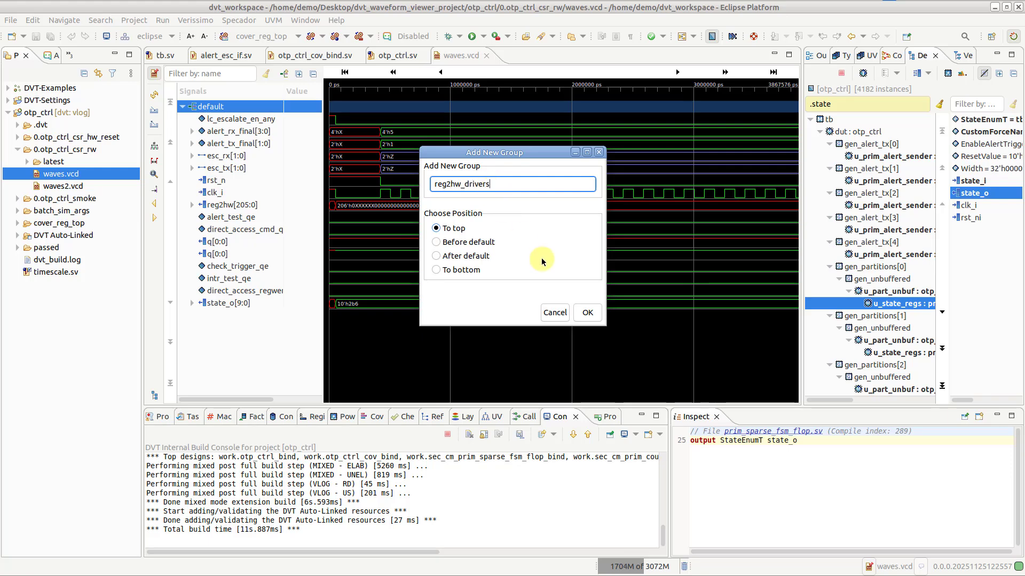
pyautogui.click(587, 313)
# - Move the seven driver signals listed between reg2hw and state_o into the reg2hw_drivers group
pyautogui.click(233, 229)
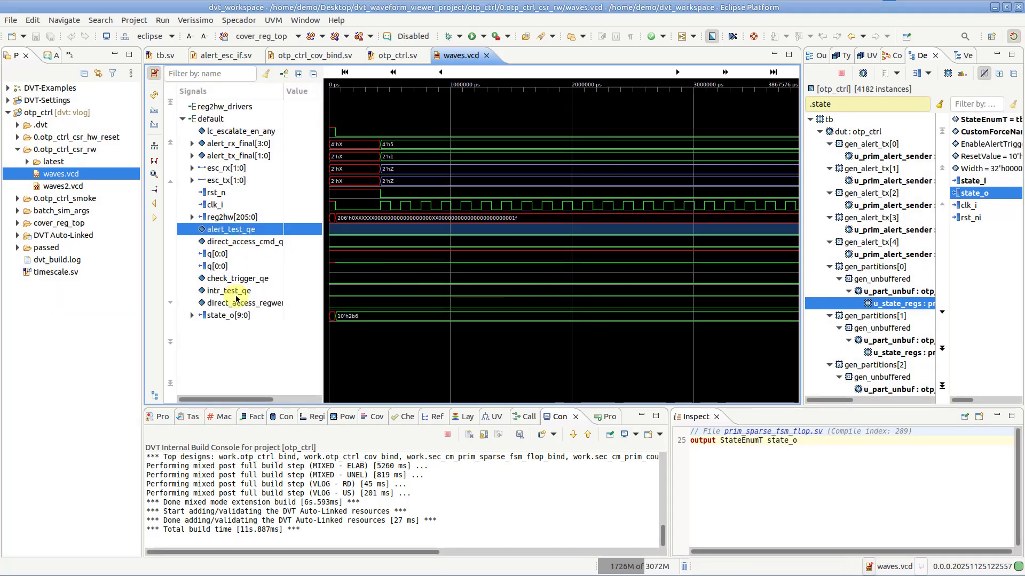
pyautogui.keyDown('shift'); pyautogui.click(234, 302); pyautogui.keyUp('shift')
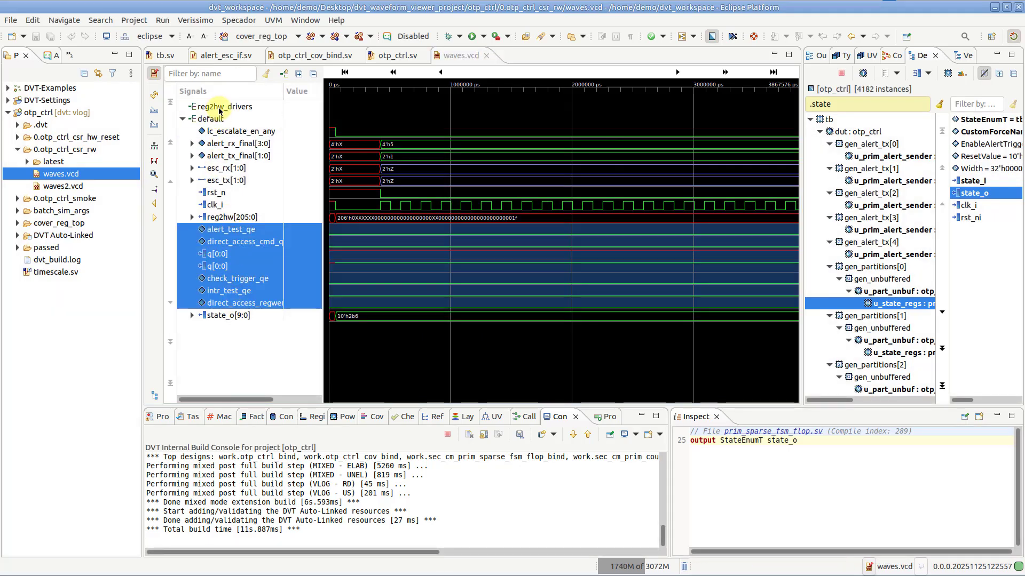
pyautogui.moveTo(220, 110); pyautogui.dragTo(219, 111)
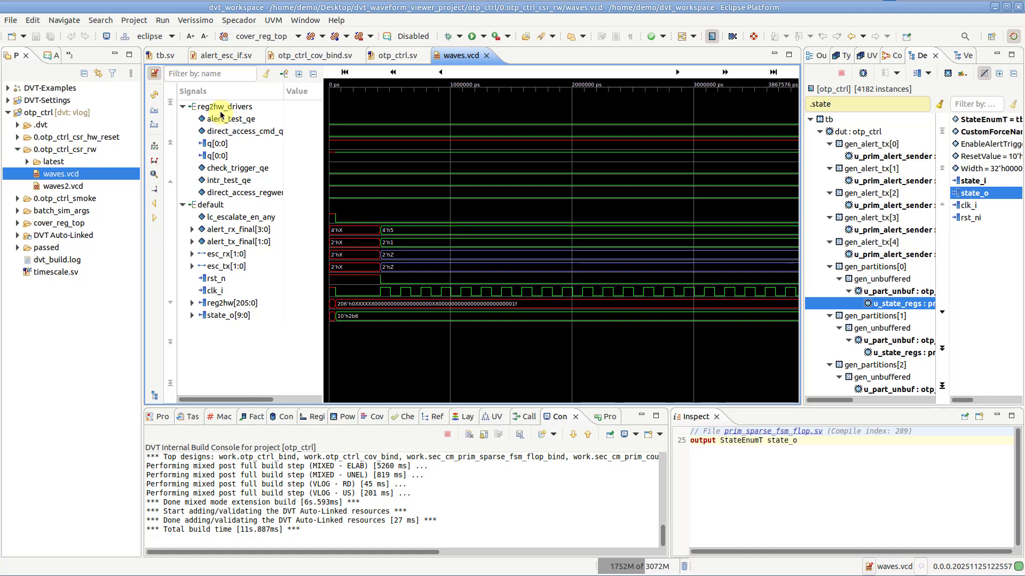
# - Add a separator named "sep" below the check_trigger_qe signal
pyautogui.rightClick(236, 169)
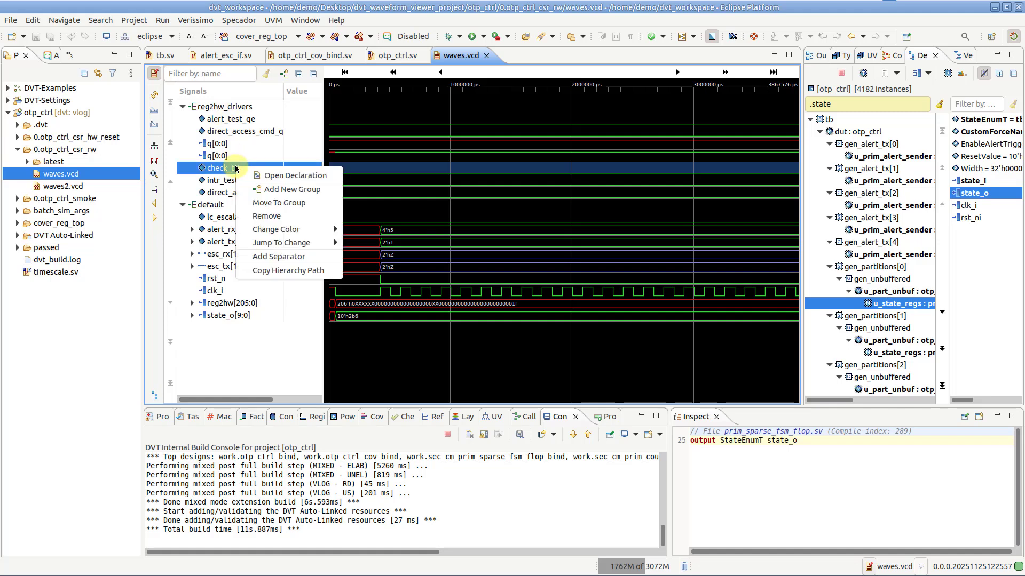
pyautogui.click(279, 257)
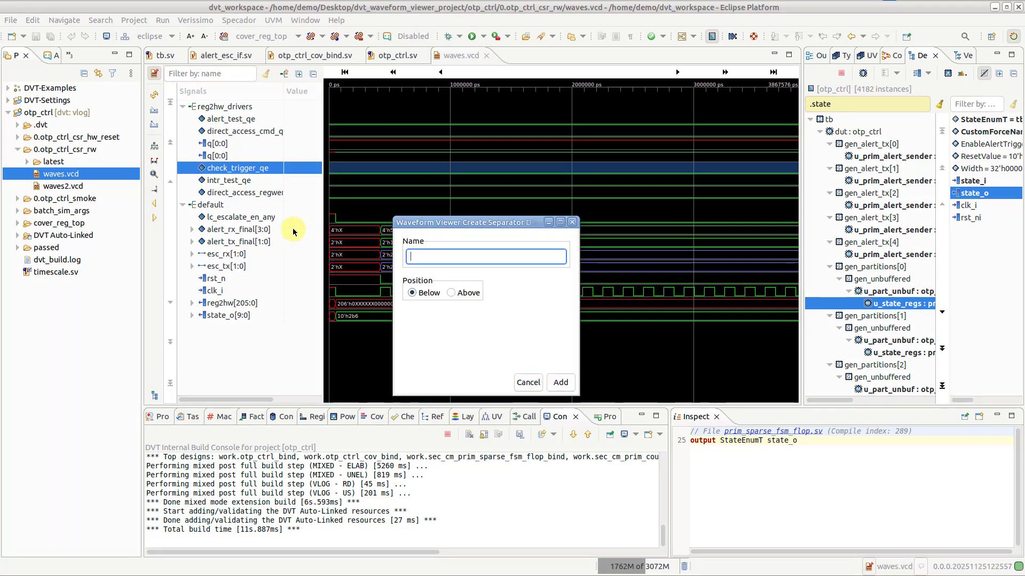
pyautogui.write('sep')
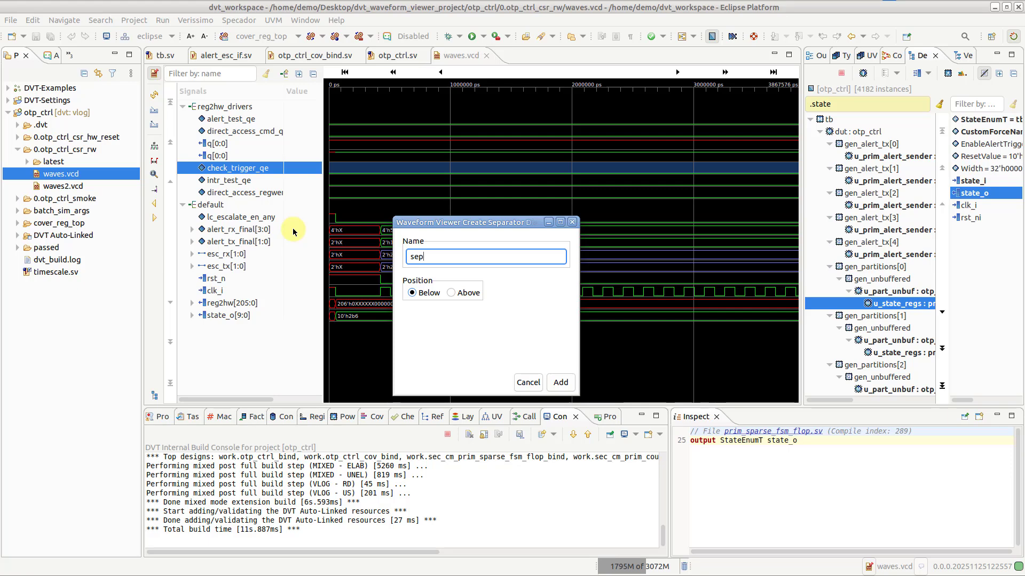
pyautogui.click(560, 382)
# - Change the background color of the intr_test_qe signal to a dark yellow
pyautogui.click(261, 195)
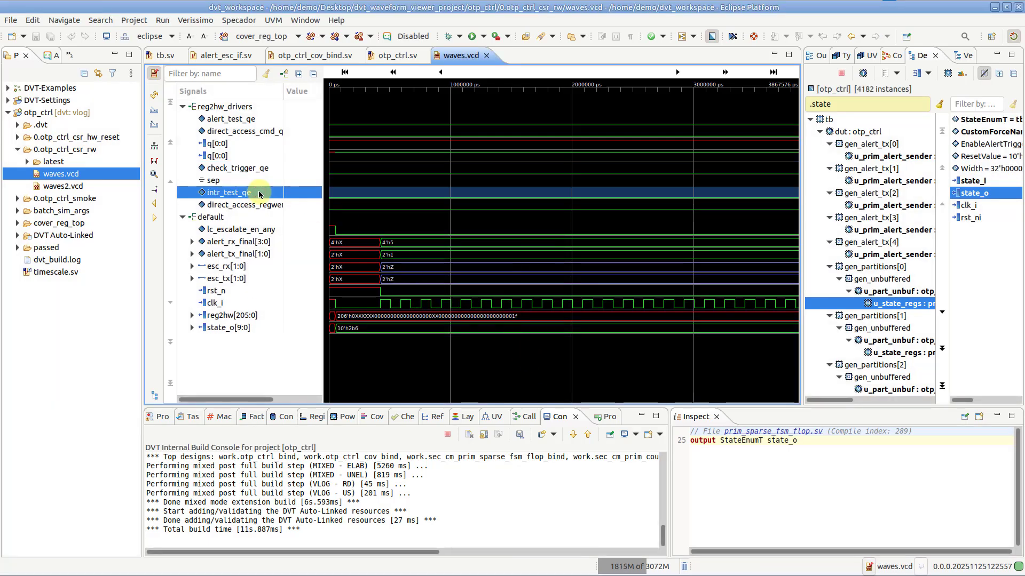
pyautogui.rightClick(262, 195)
pyautogui.moveTo(341, 255)
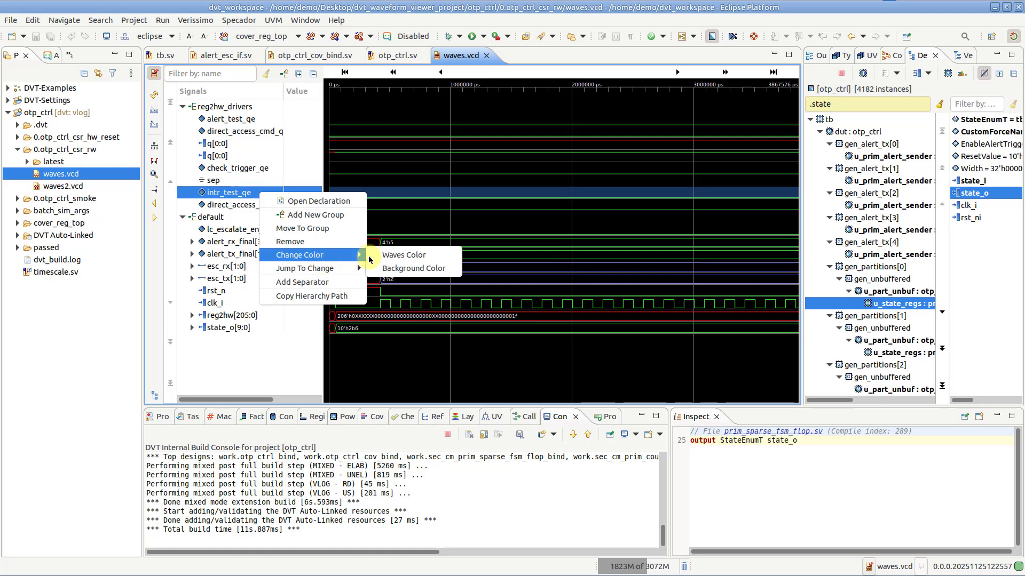
pyautogui.click(394, 267)
pyautogui.click(459, 296)
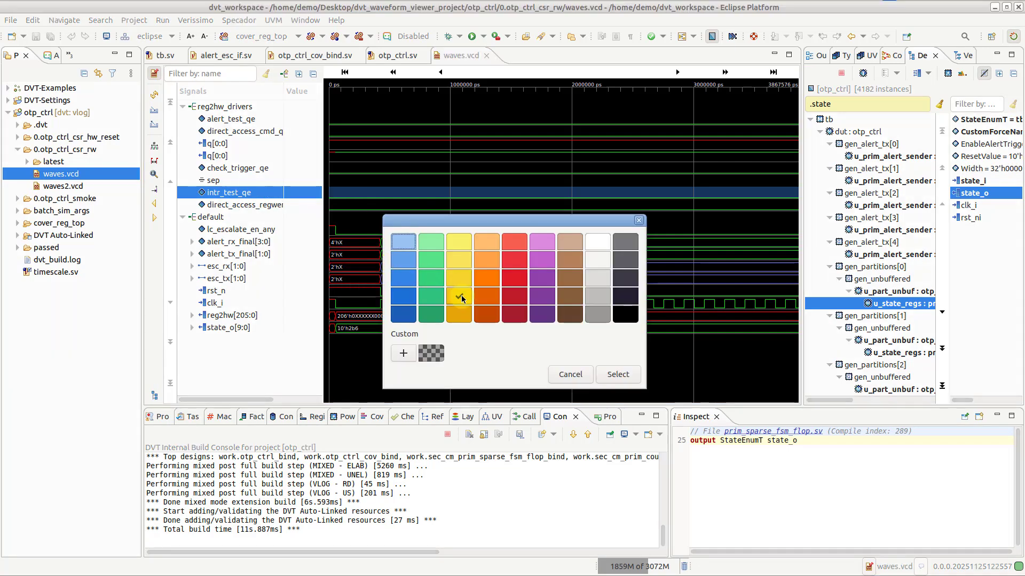
pyautogui.click(616, 377)
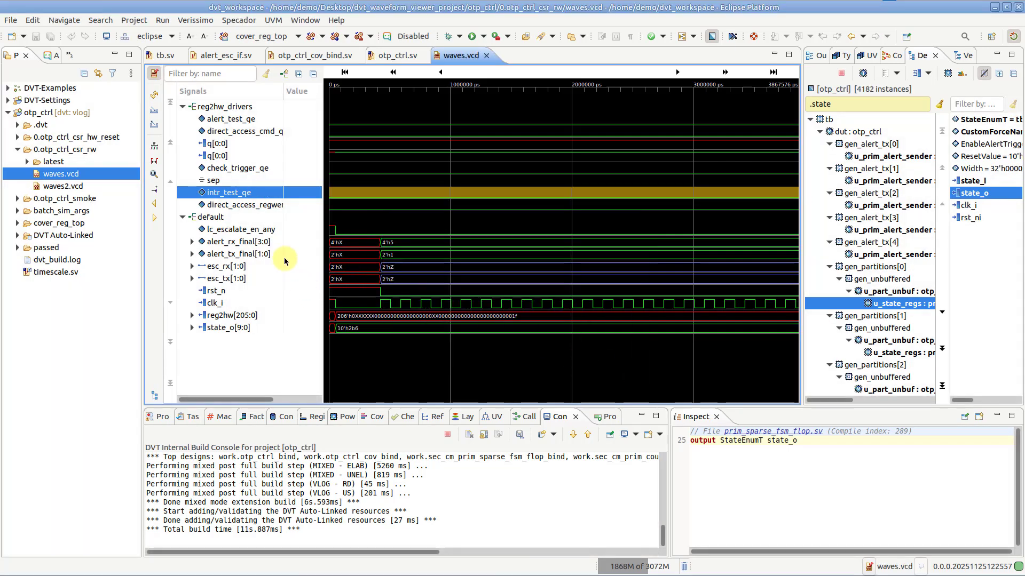
# - Copy the hierarchy path of check_trigger_qe and remove the direct_access_cmd signal from the reg2hw_drivers group
pyautogui.rightClick(241, 169)
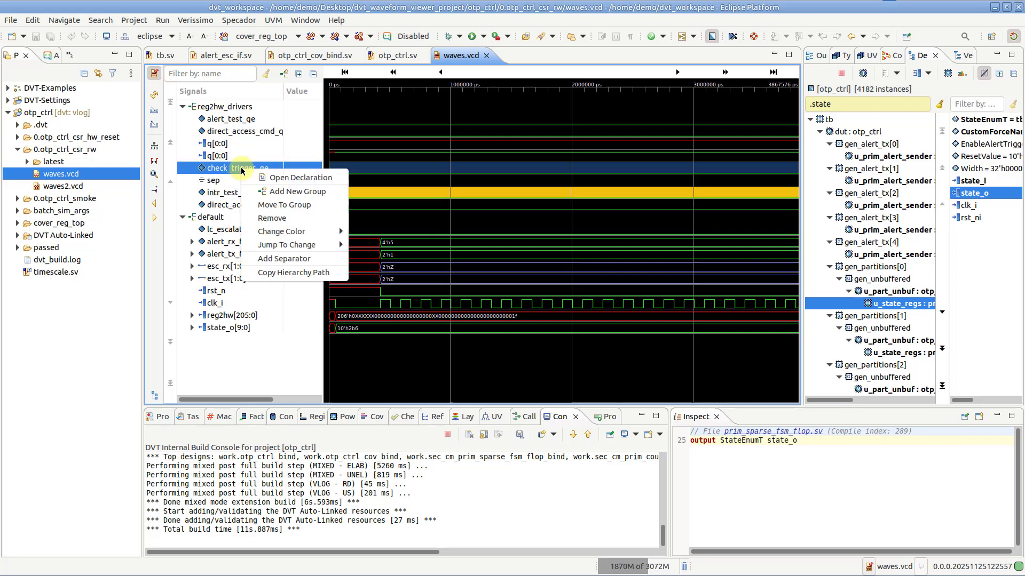
pyautogui.click(284, 272)
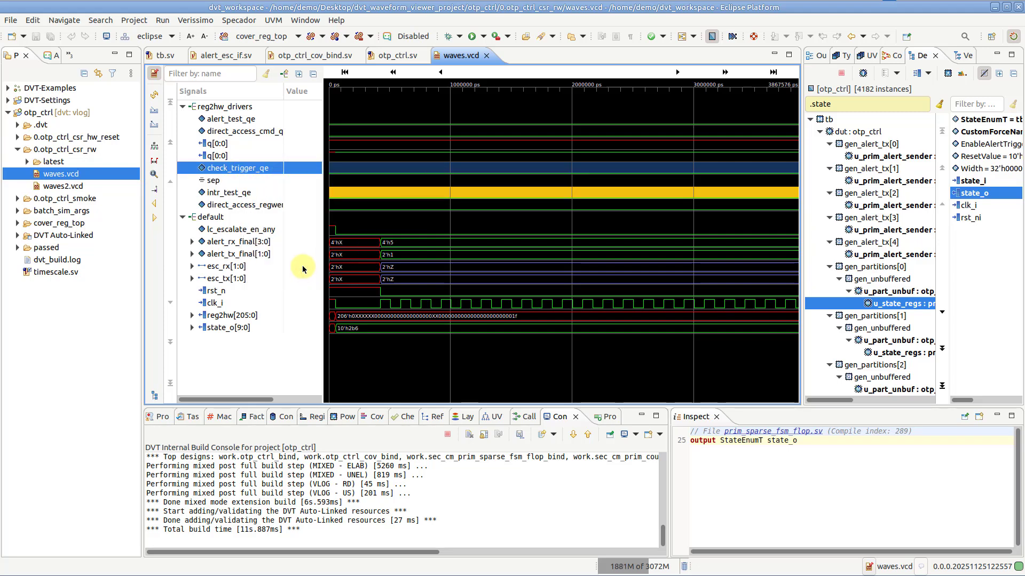
pyautogui.click(259, 136)
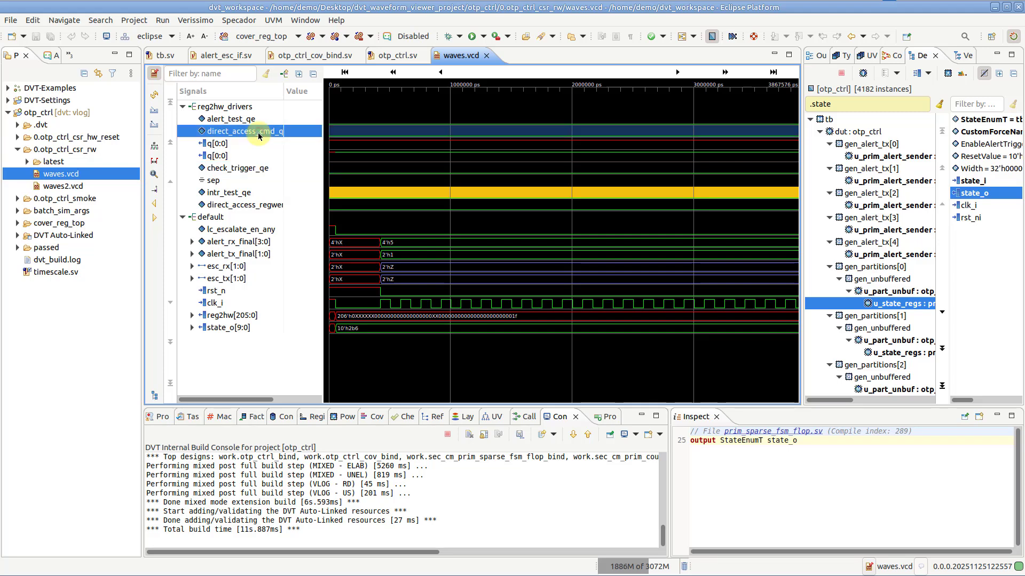
pyautogui.press('Delete')
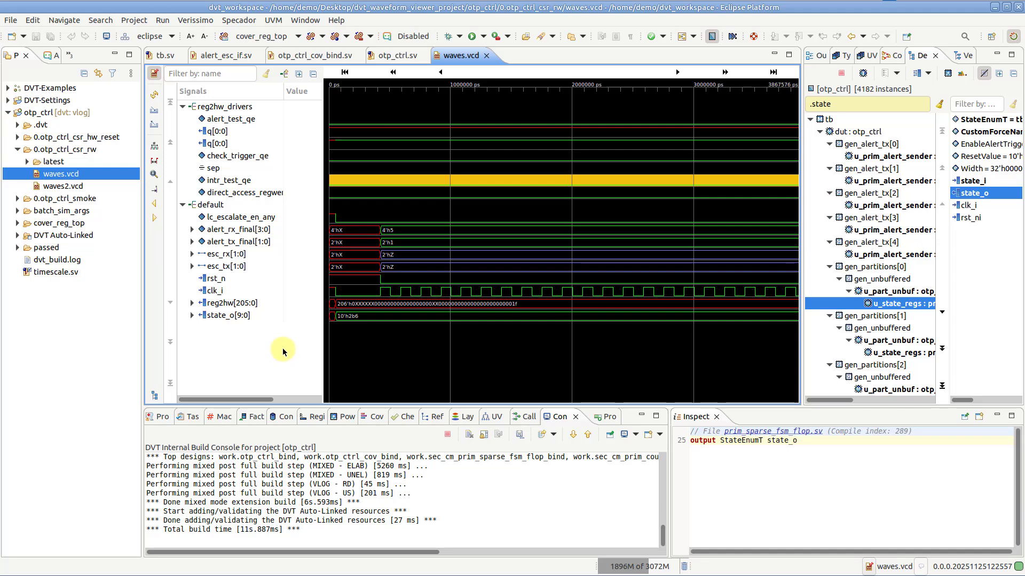
# - Examine the waveforms across the full time range and from about 440704344 to 471152919 ps, including the expanded fields of reg2hw[205:0]
pyautogui.moveTo(560, 242); pyautogui.dragTo(402, 246)
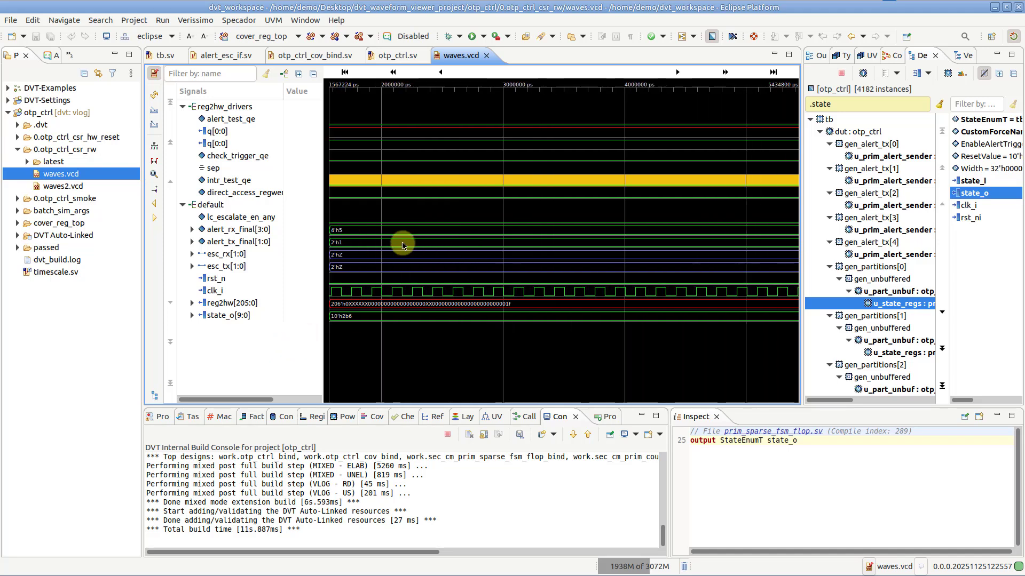
pyautogui.moveTo(618, 229); pyautogui.dragTo(421, 238)
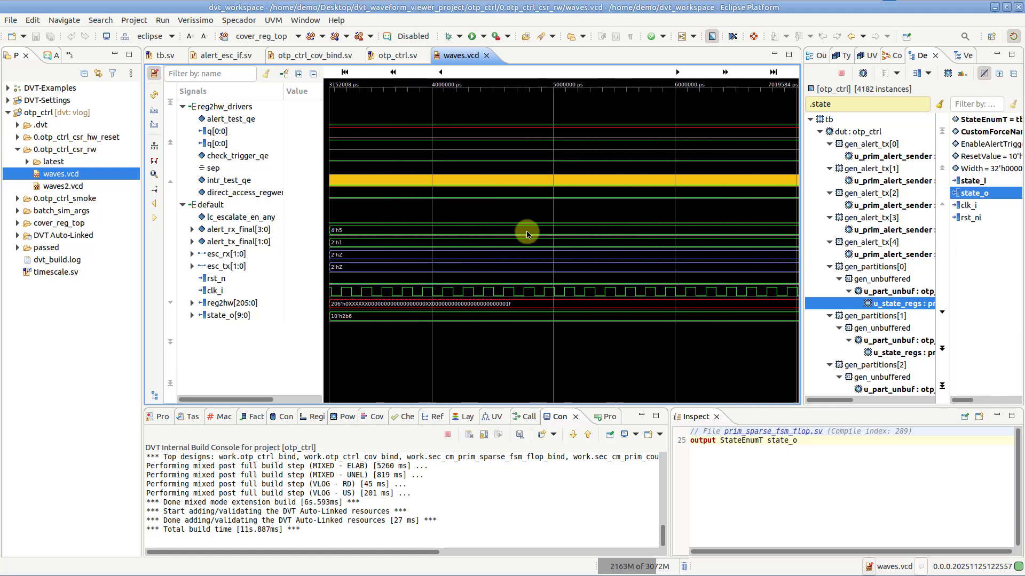
pyautogui.moveTo(527, 233); pyautogui.dragTo(450, 226)
pyautogui.click(154, 175)
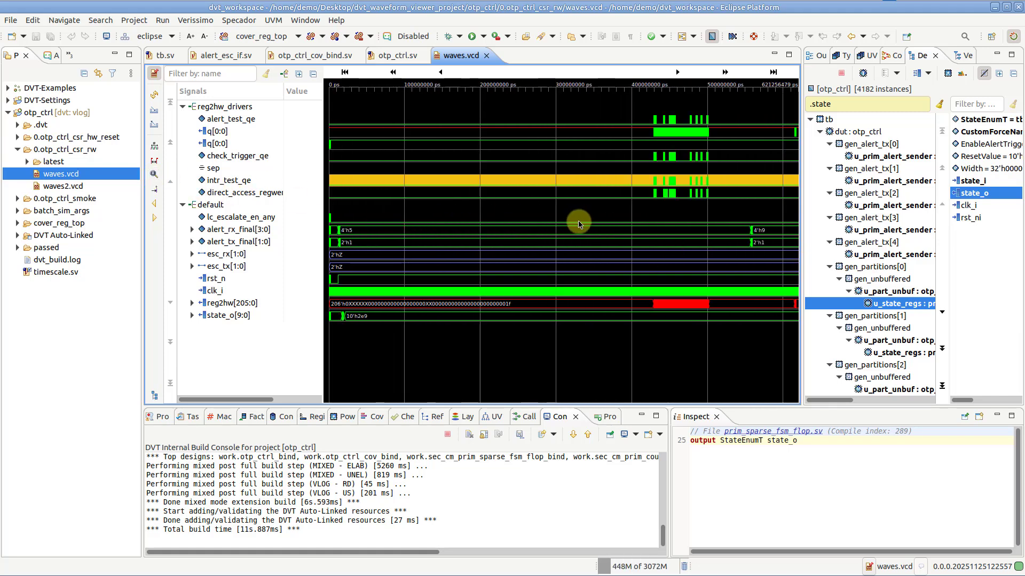
pyautogui.scroll(5, 668, 213)
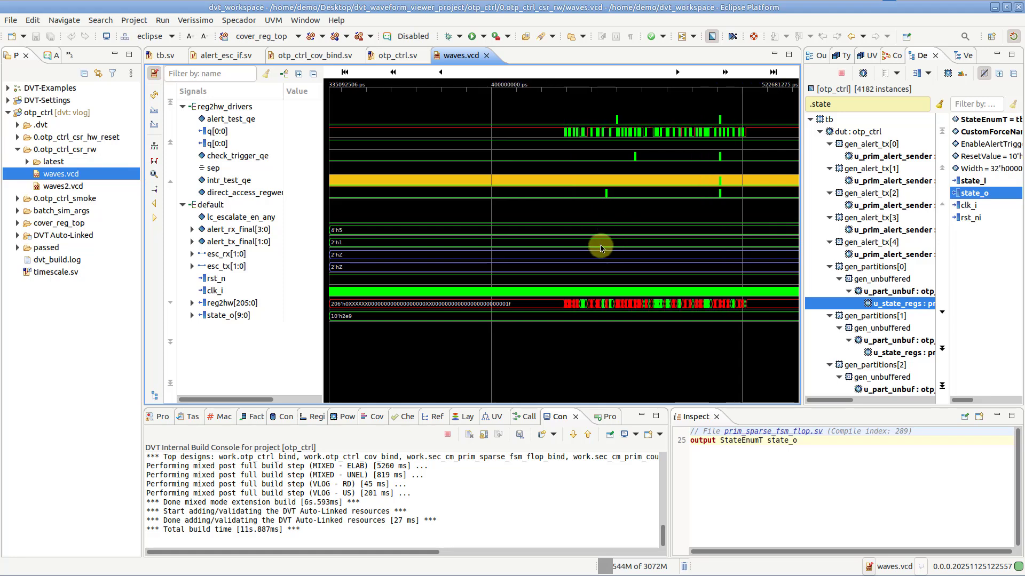
pyautogui.moveTo(594, 240); pyautogui.dragTo(670, 251)
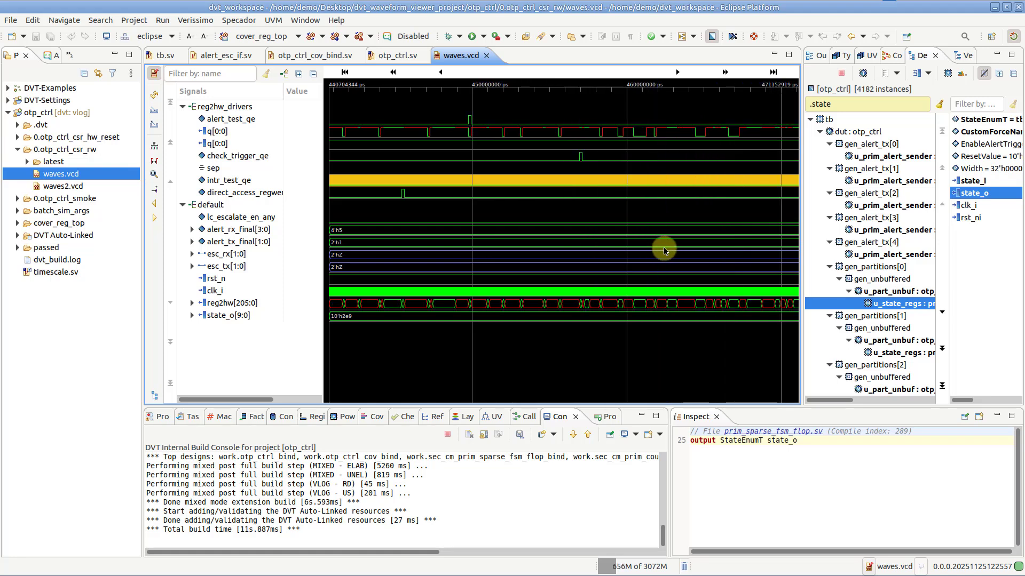
pyautogui.click(192, 302)
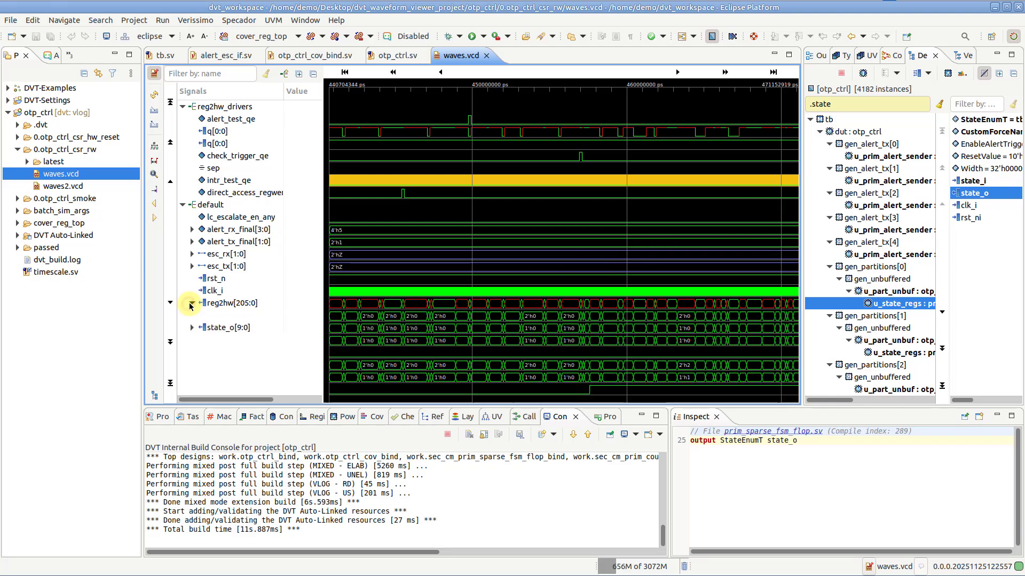
pyautogui.scroll(-3, 225, 302)
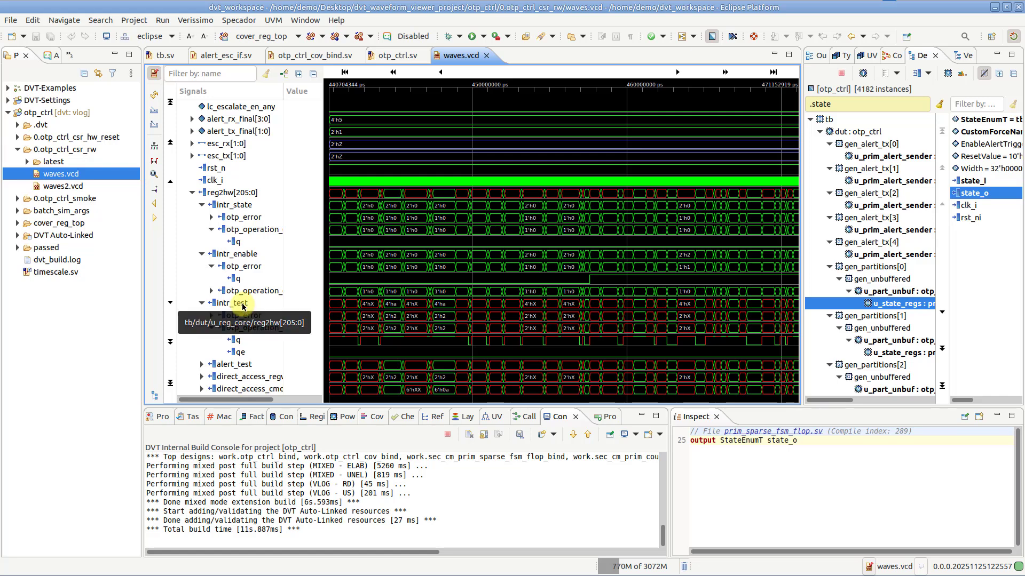
# - Place cursor C1 at about 449922810 ps, cursor C2 at about 459422829 ps, and two extra markers after them, the last at about 466141518 ps
pyautogui.click(476, 297)
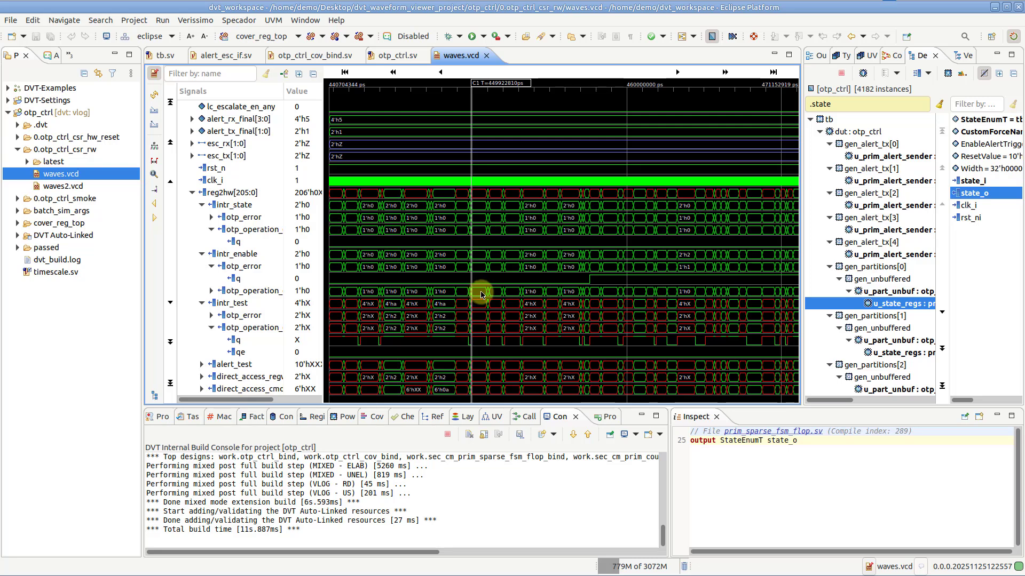
pyautogui.middleClick(617, 298)
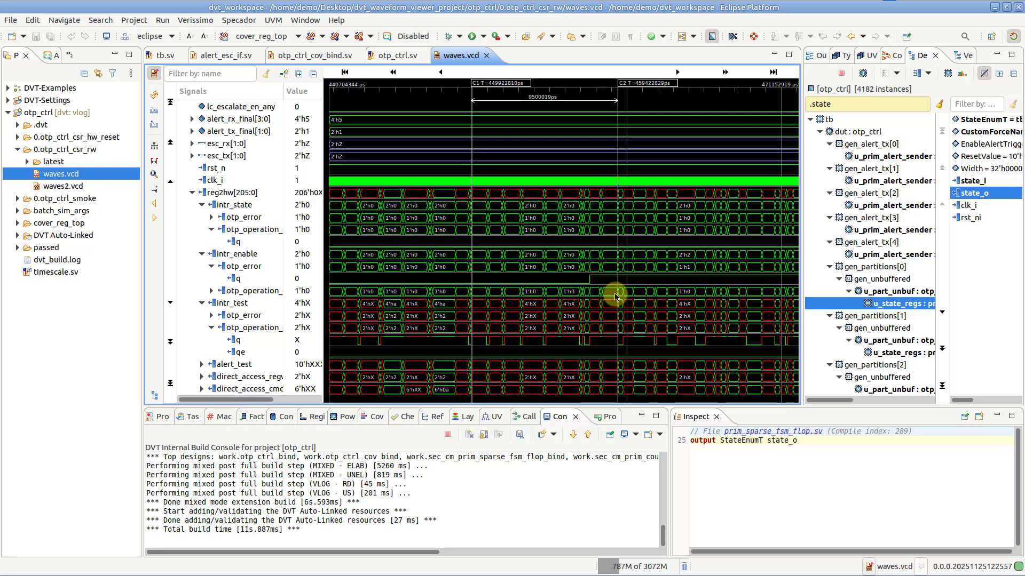
pyautogui.keyDown('ctrl'); pyautogui.click(673, 296); pyautogui.keyUp('ctrl')
pyautogui.keyDown('ctrl'); pyautogui.click(720, 299); pyautogui.keyUp('ctrl')
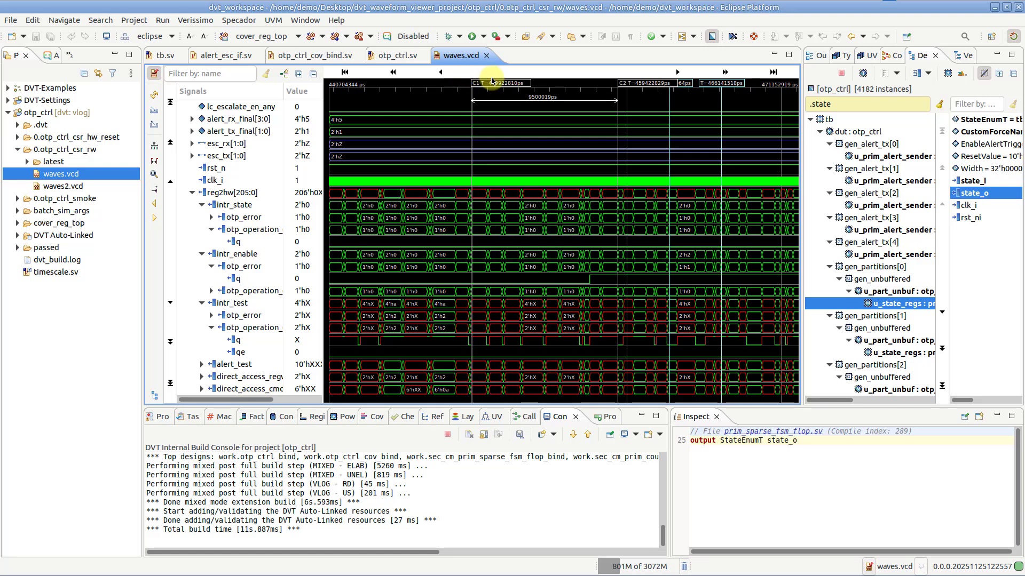
# - Move cursor C1 to about 447616620 ps and remove the two extra markers after C2
pyautogui.moveTo(494, 82); pyautogui.dragTo(436, 91)
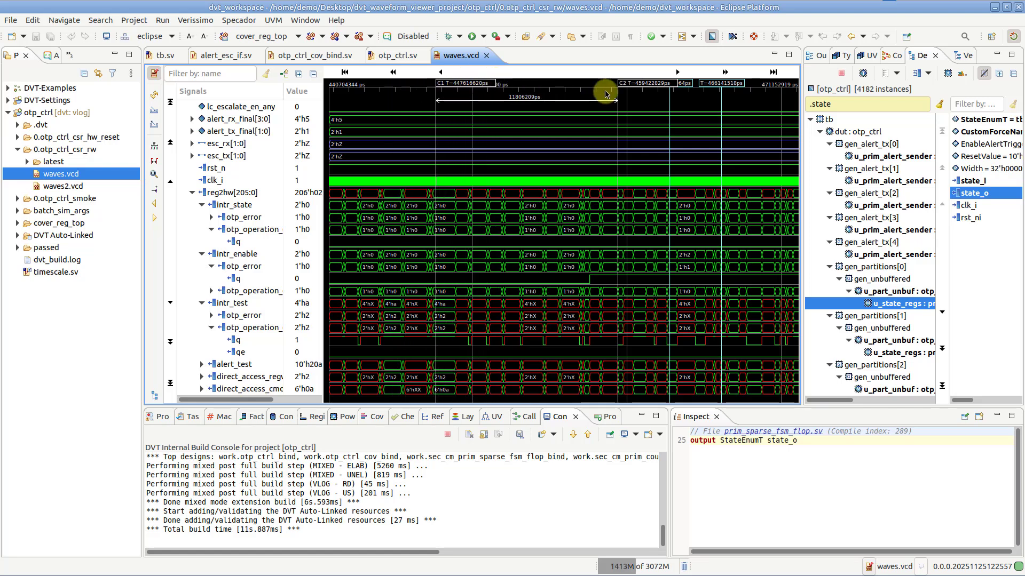
pyautogui.middleClick(713, 92)
pyautogui.middleClick(718, 85)
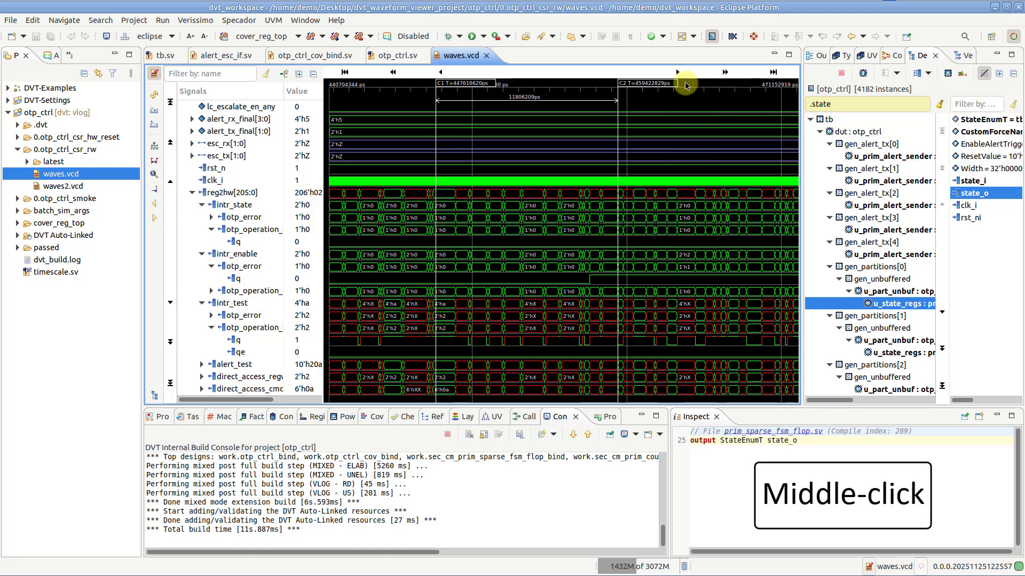
# - Step cursor C1 forward and back through the value changes of intr_enable, and remove cursor C2
pyautogui.click(282, 255)
pyautogui.click(152, 218)
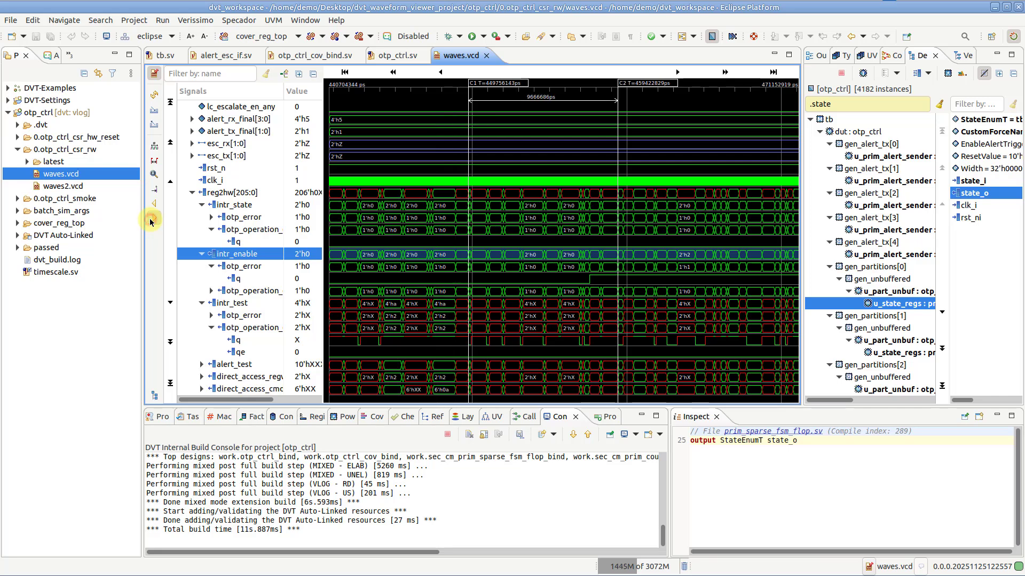
pyautogui.click(155, 207)
pyautogui.click(154, 206)
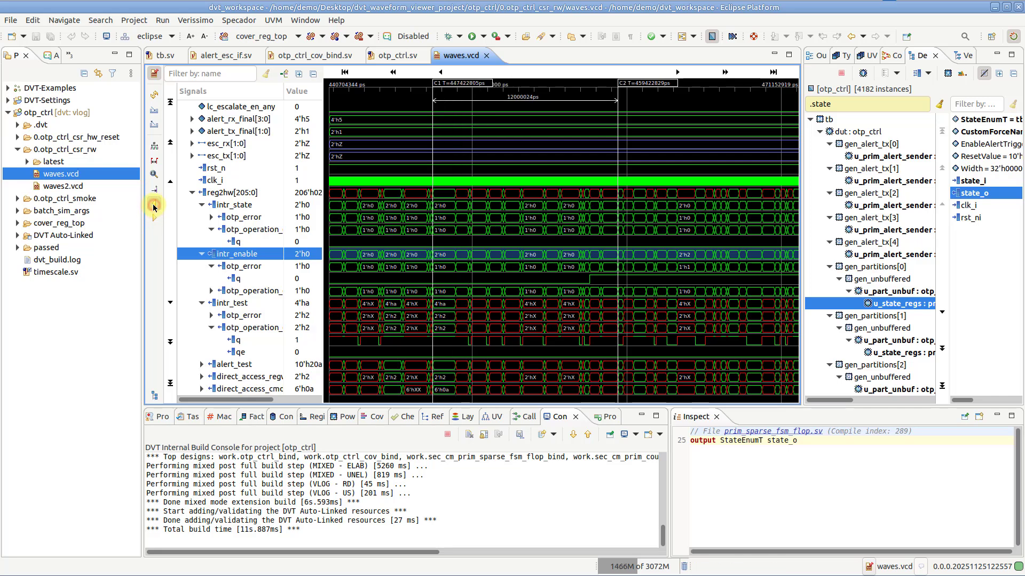
pyautogui.rightClick(670, 83)
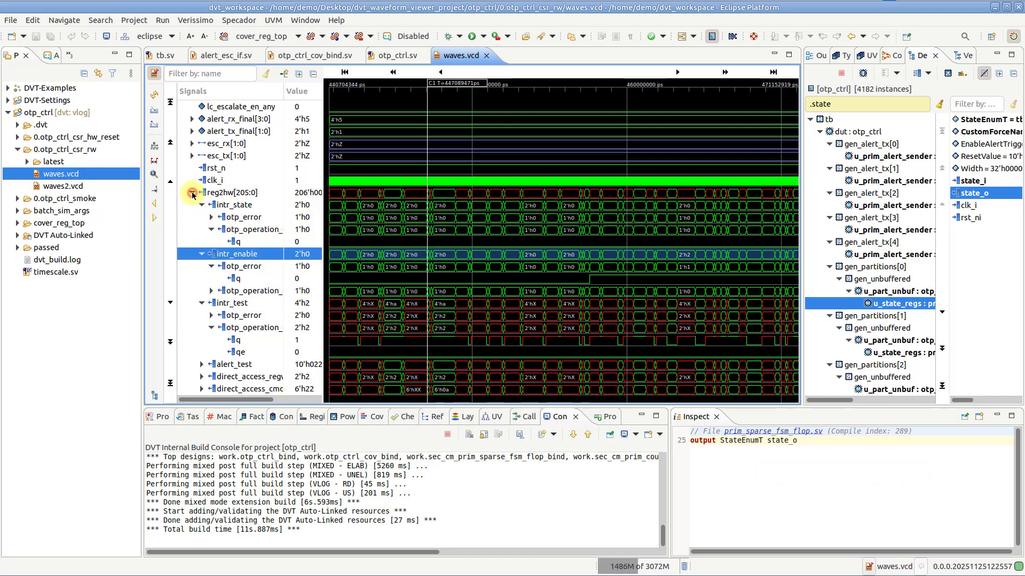
# - Collapse reg2hw[205:0] and open the source declaration of state_o to inspect its waveform value
pyautogui.click(192, 193)
pyautogui.doubleClick(238, 316)
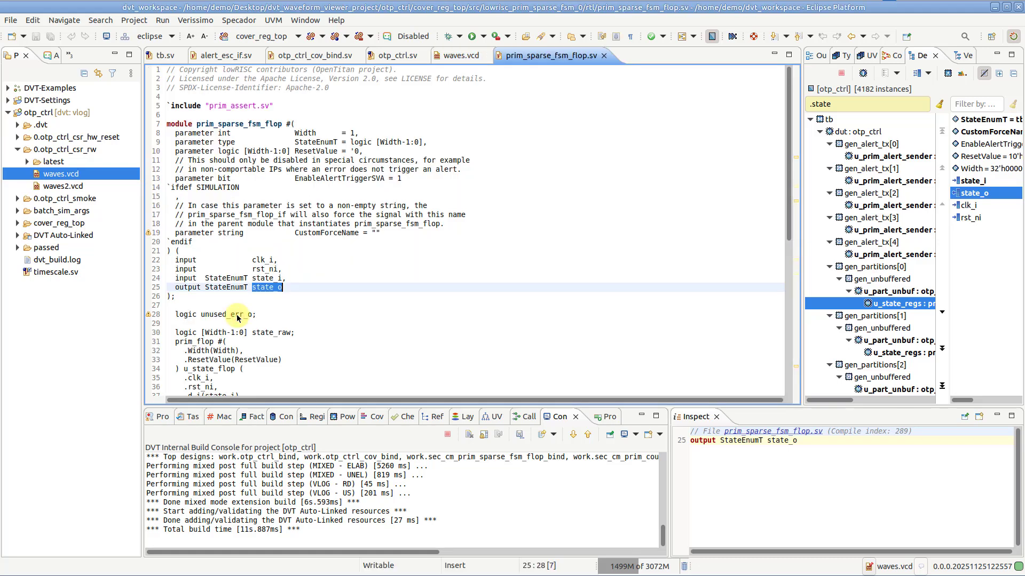
pyautogui.moveTo(267, 308)
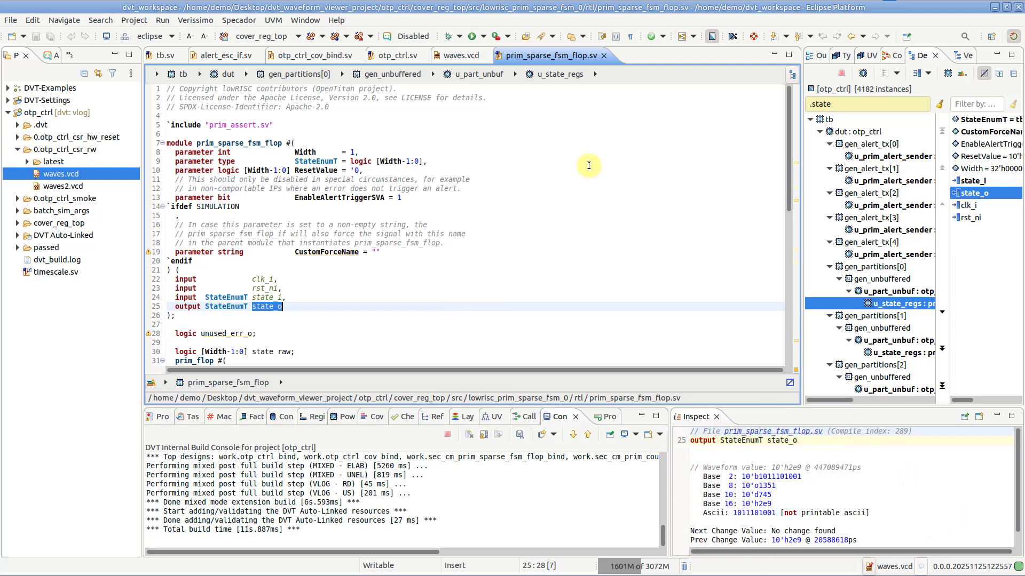
# - Close and reopen waves.vcd, and export its current waveform configuration as new_cfg.wcfg
pyautogui.click(486, 56)
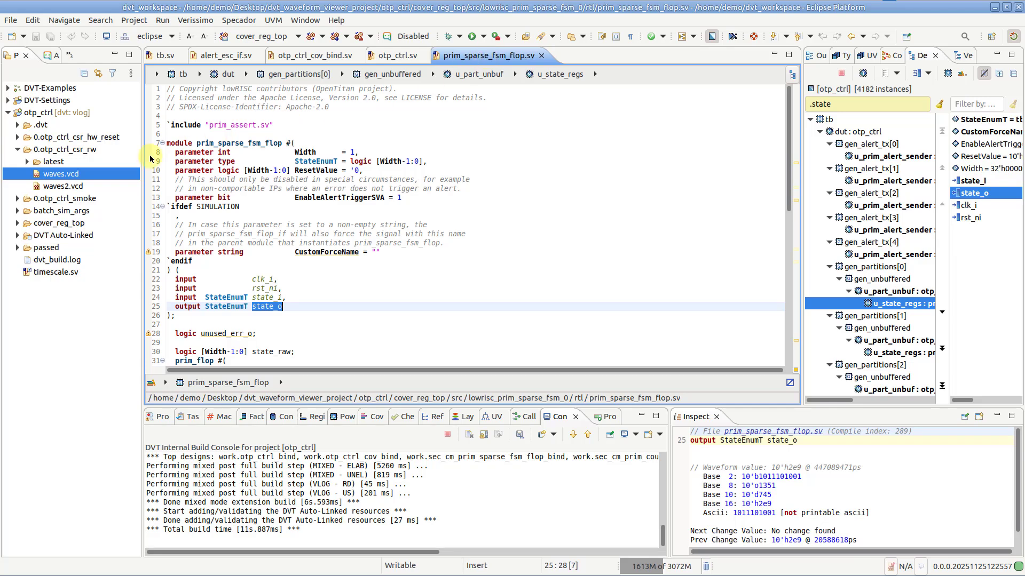
pyautogui.doubleClick(79, 176)
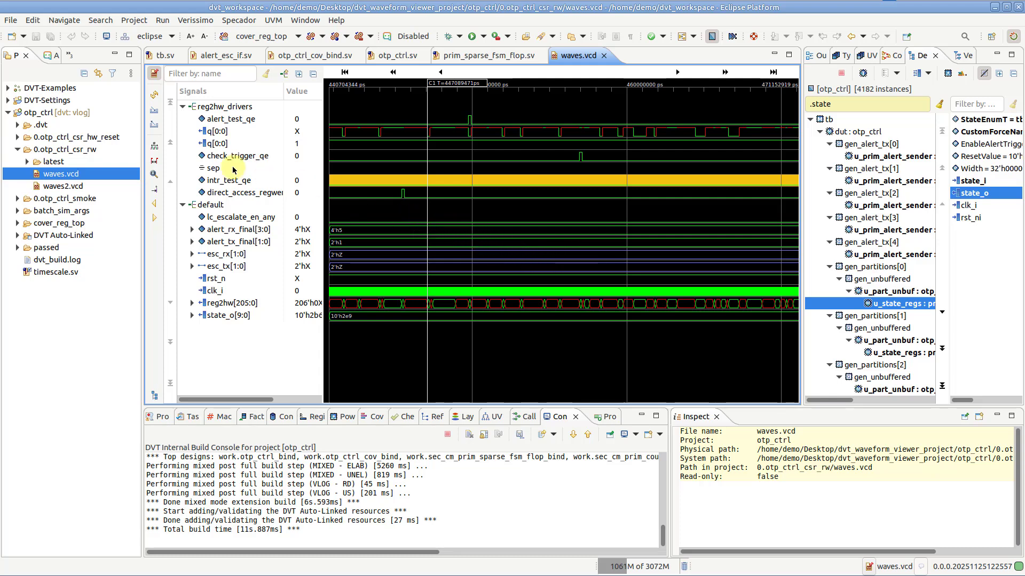
pyautogui.click(154, 125)
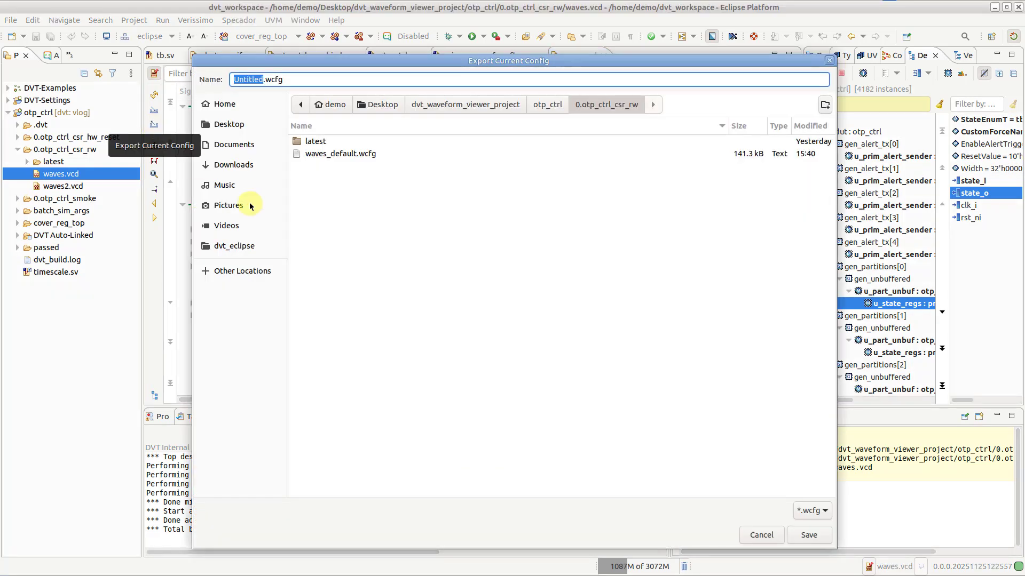
pyautogui.write('new_cfg')
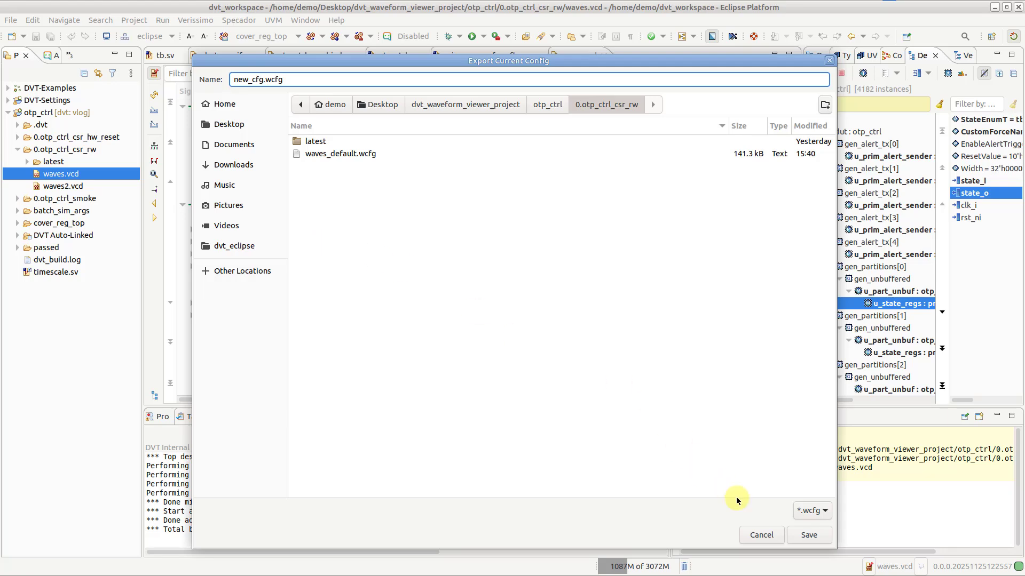
pyautogui.click(820, 541)
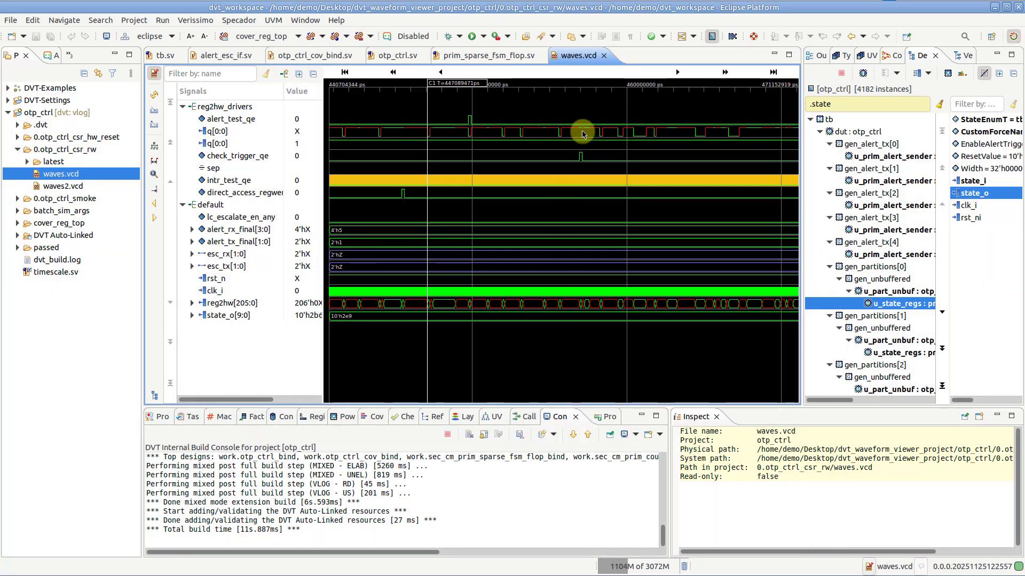
# - Close waves.vcd, open waves2.vcd and import the new_cfg.wcfg configuration into it
pyautogui.click(605, 56)
pyautogui.doubleClick(77, 186)
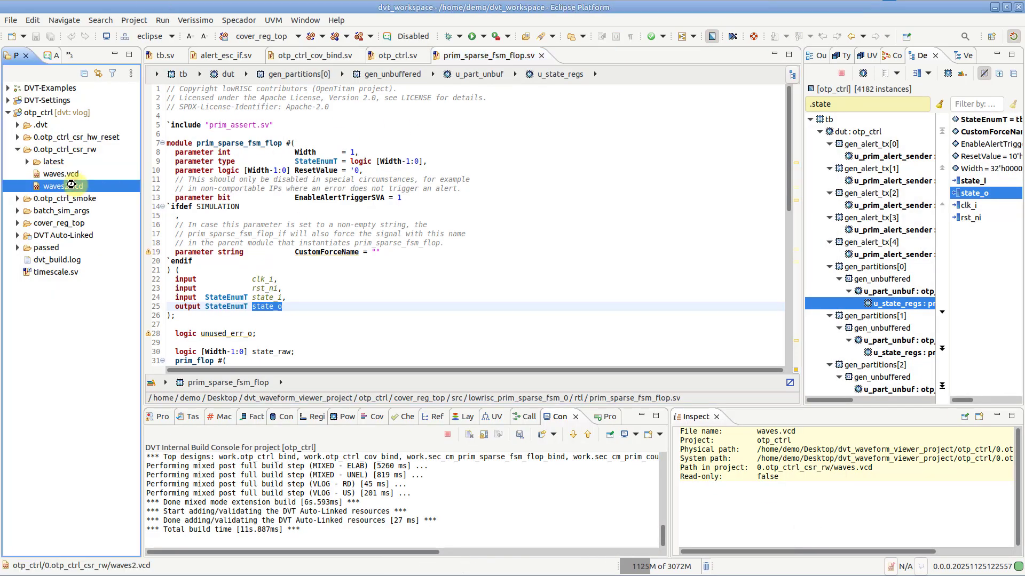
pyautogui.click(157, 119)
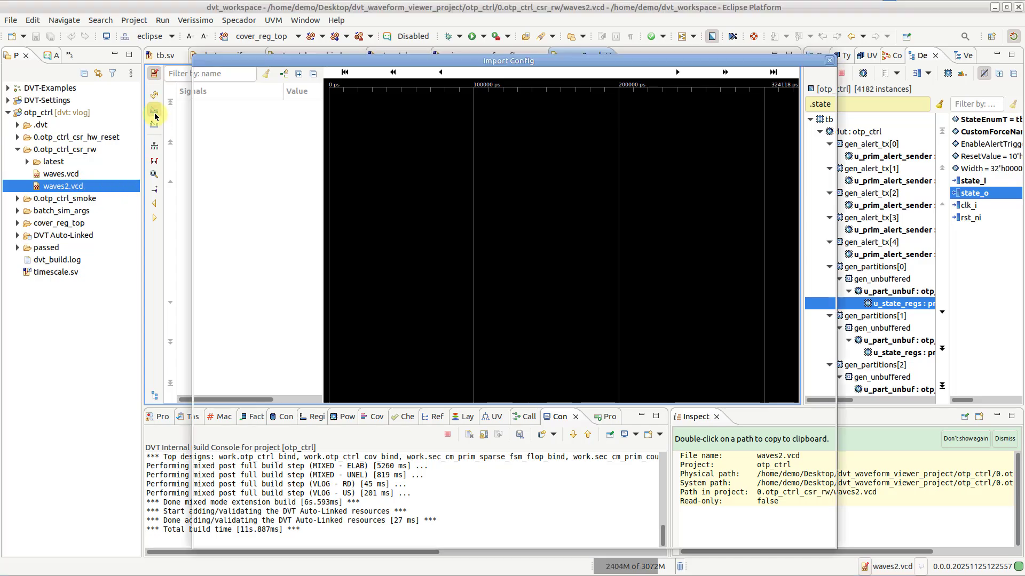
pyautogui.click(310, 128)
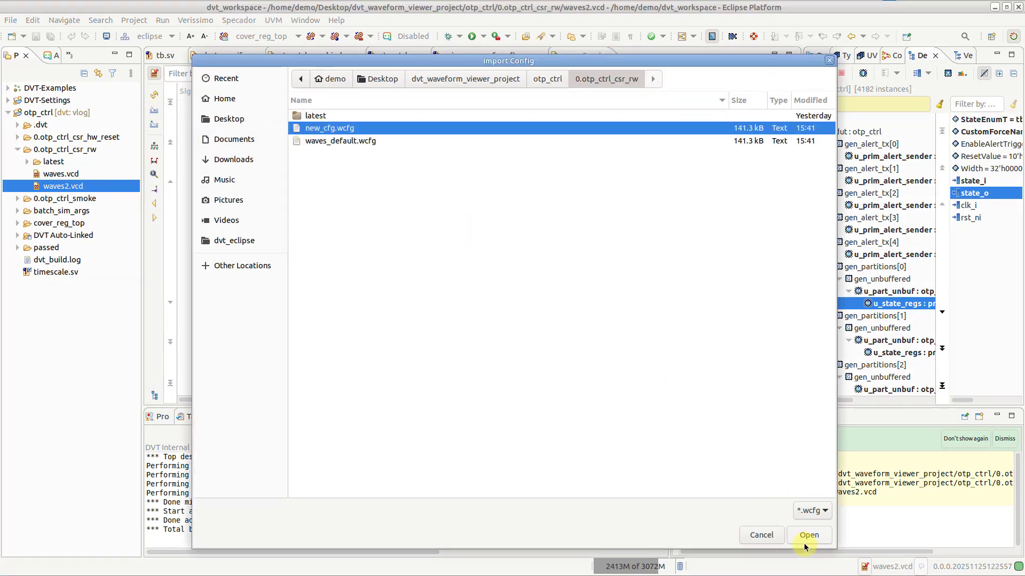